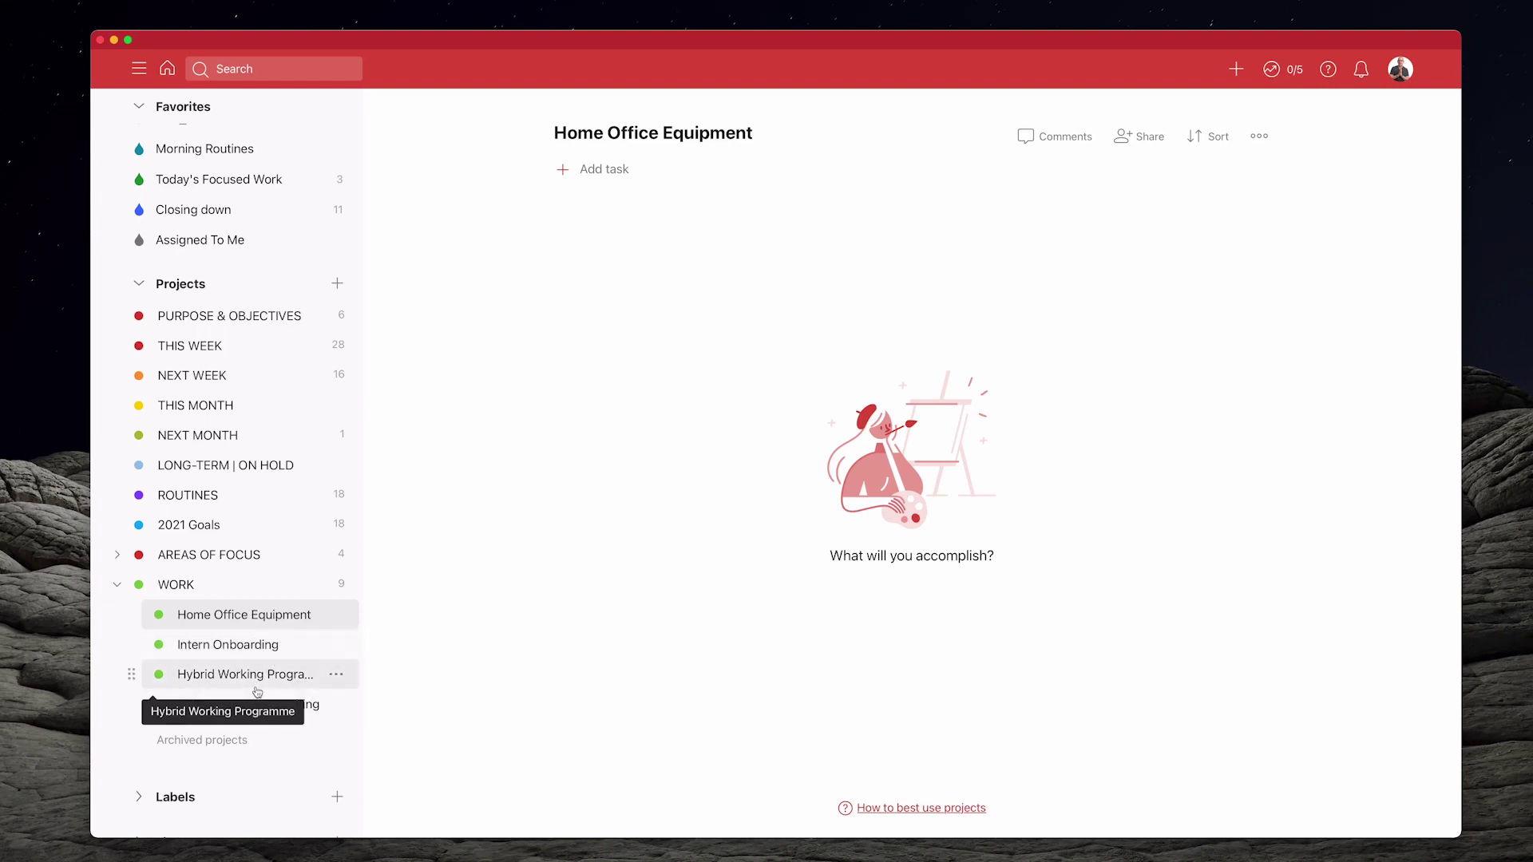
Step: Look through the WORK project and its sub-projects Home Office Equipment, Intern Onboarding, Hybrid Working Programme and Sales Manager Recruiting
click(176, 583)
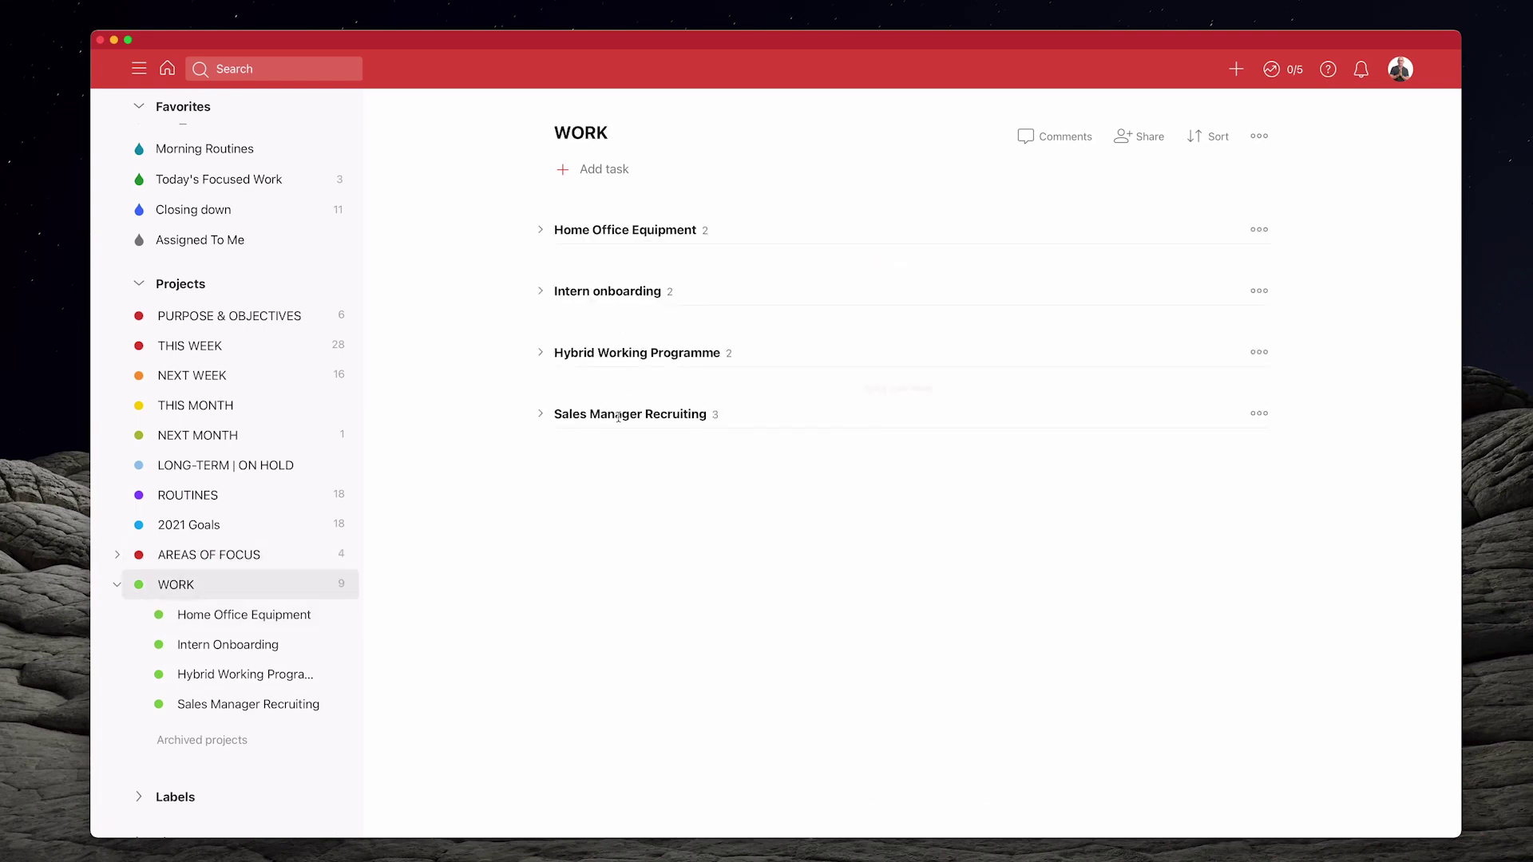
click(225, 624)
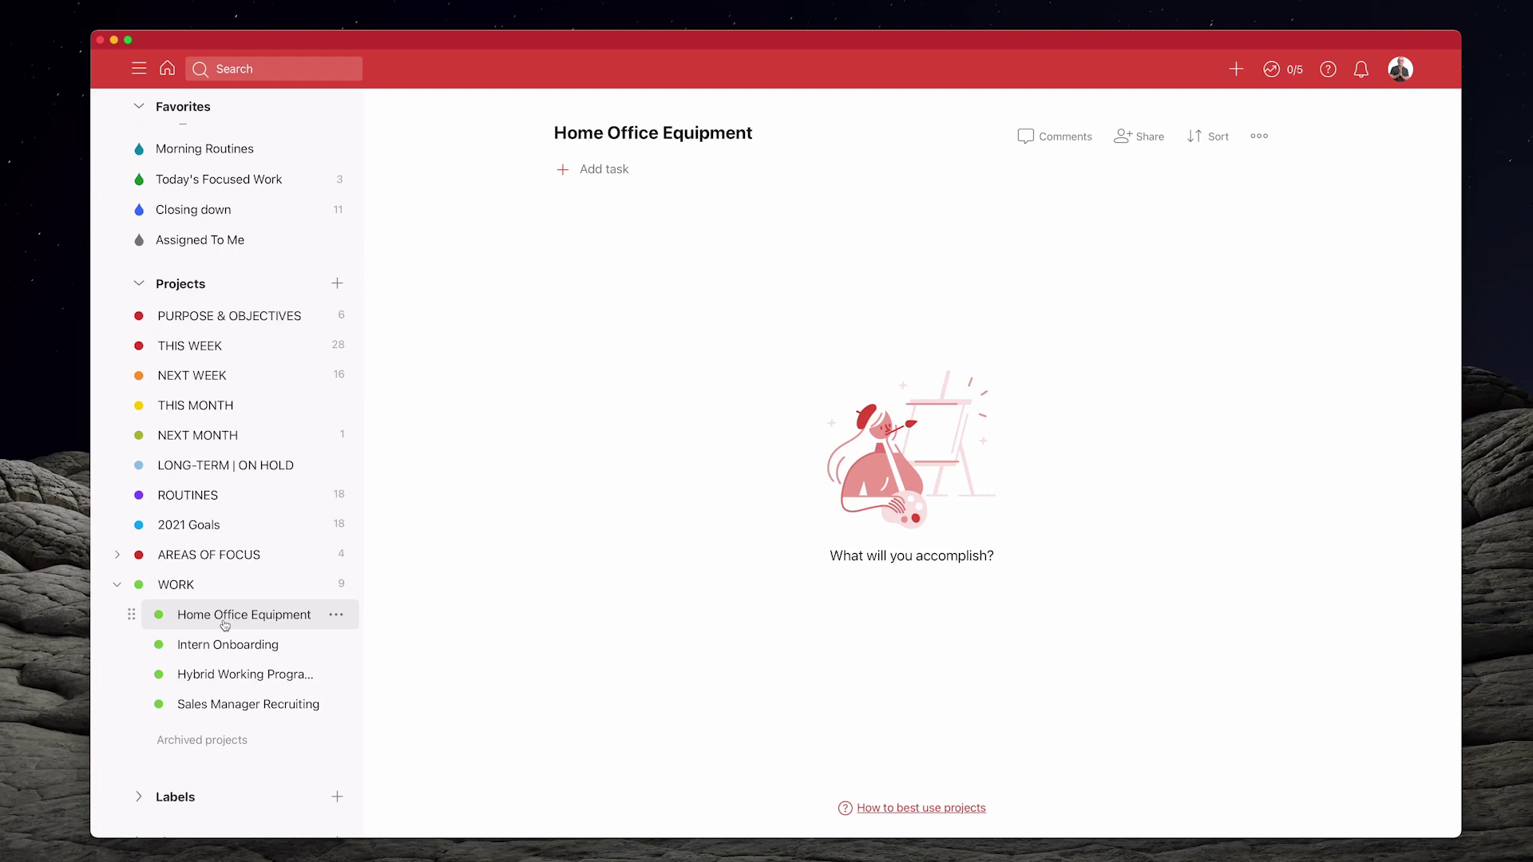
click(175, 588)
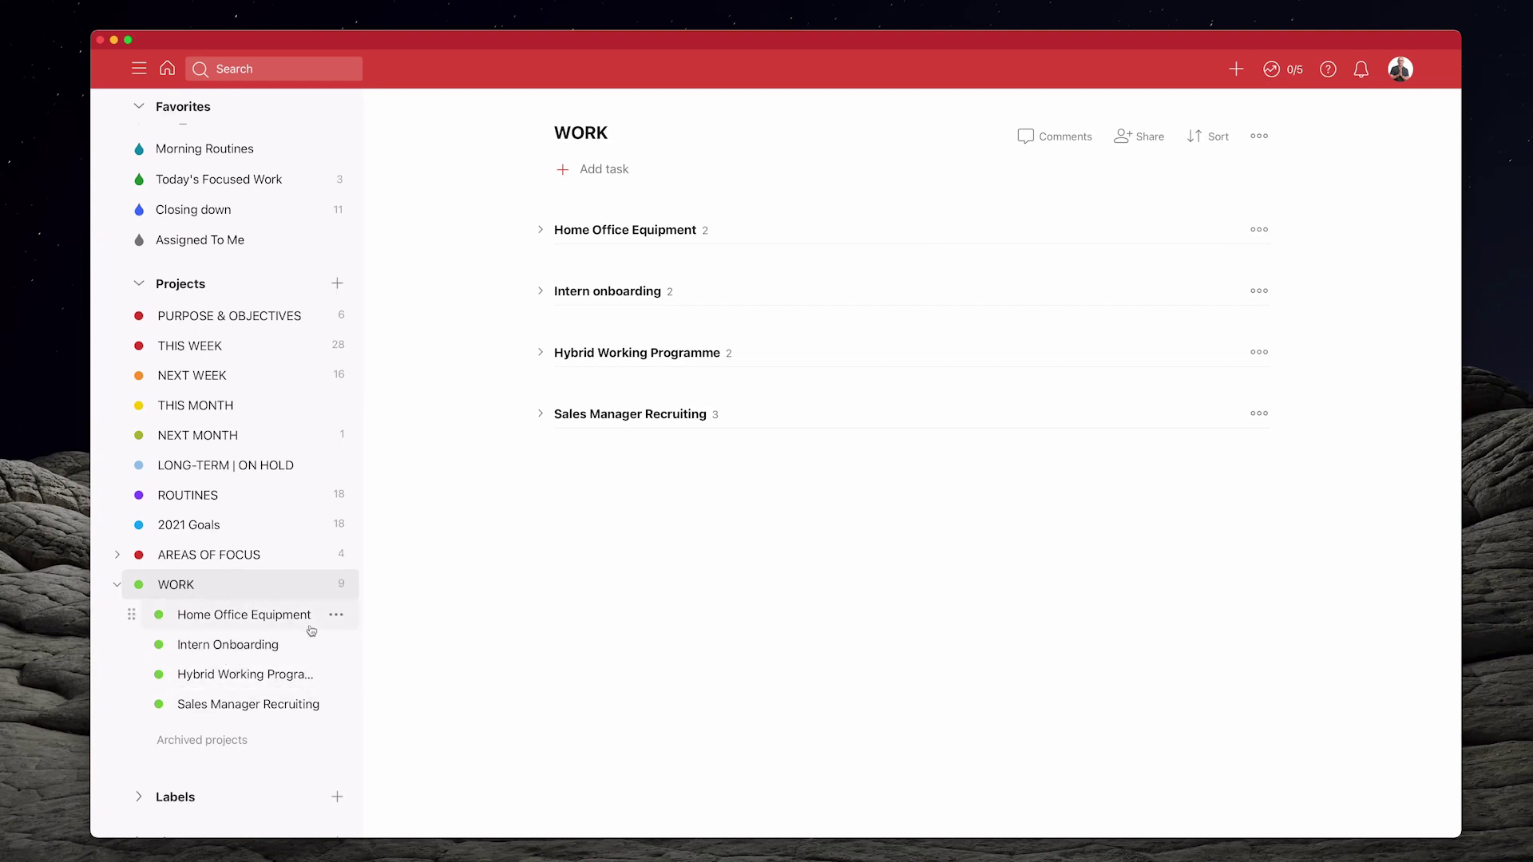
click(264, 623)
click(251, 647)
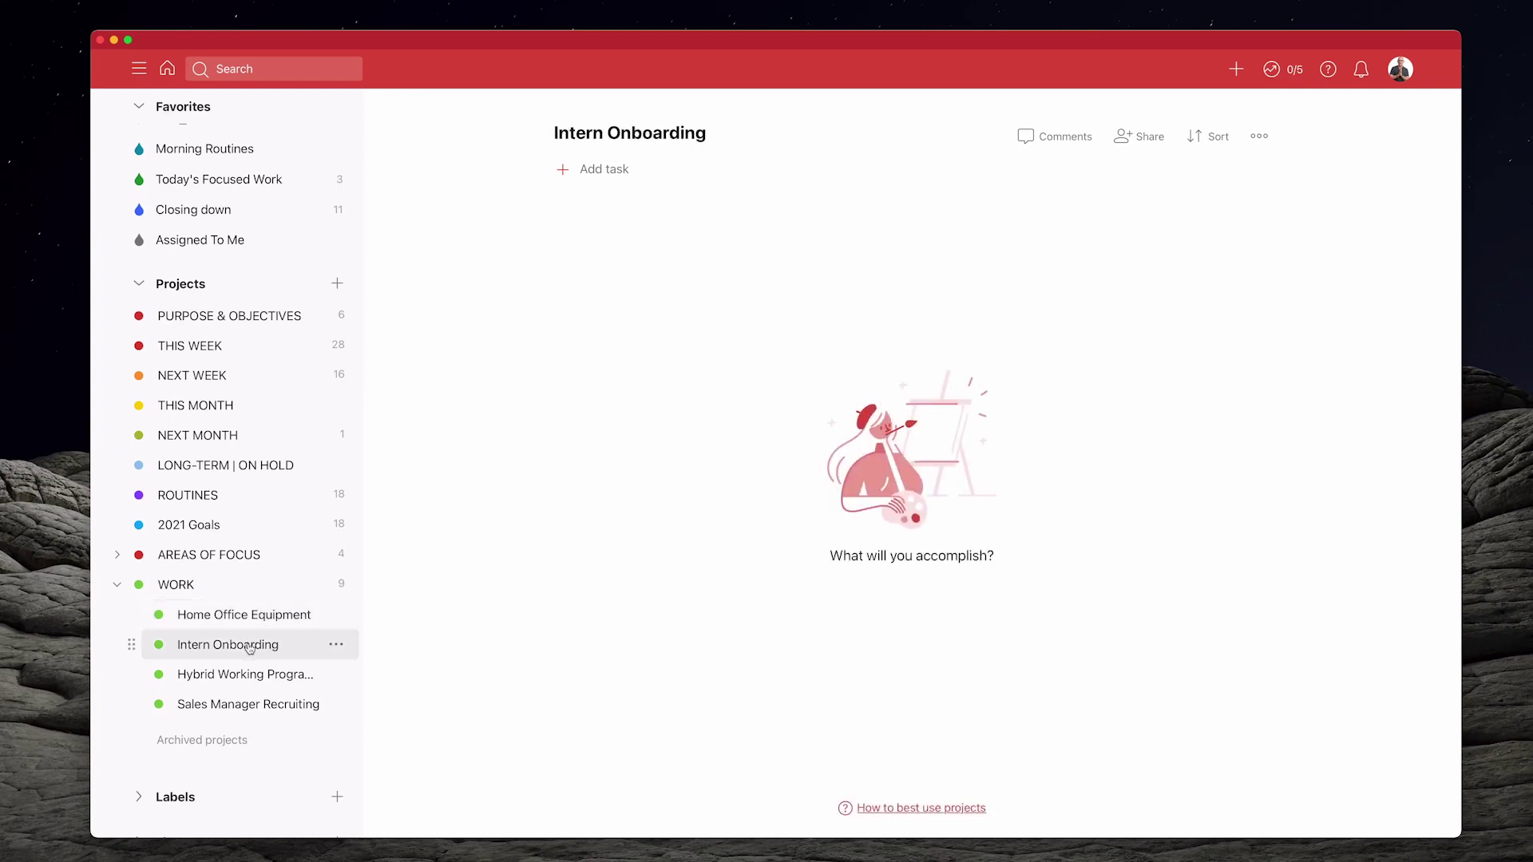
click(249, 672)
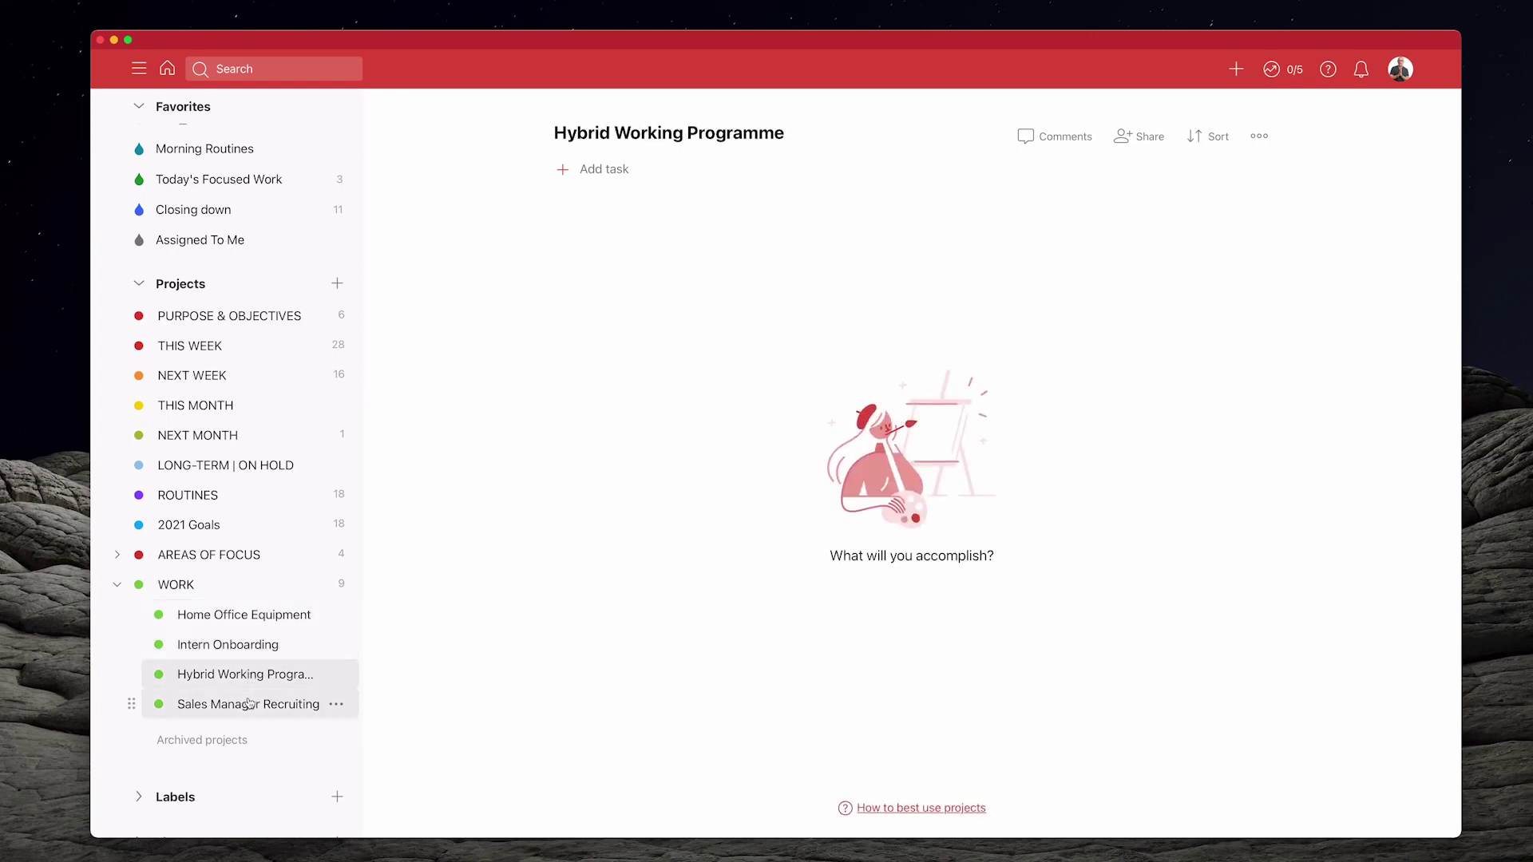
click(250, 703)
Step: Search for the tasks in the WORK project and its sub-projects with the query "##WORK"
click(281, 68)
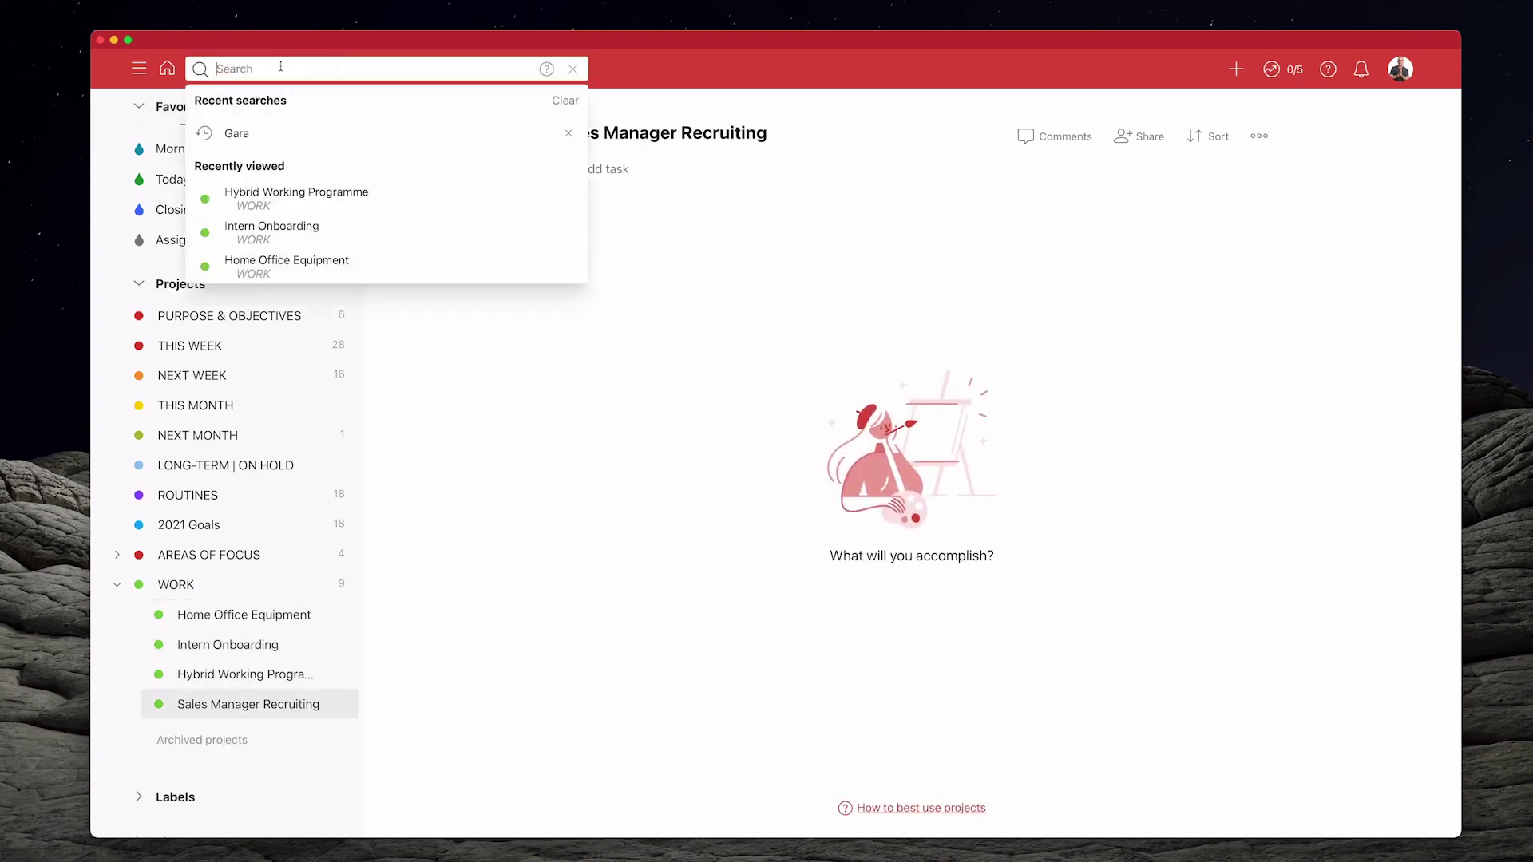
text(#)
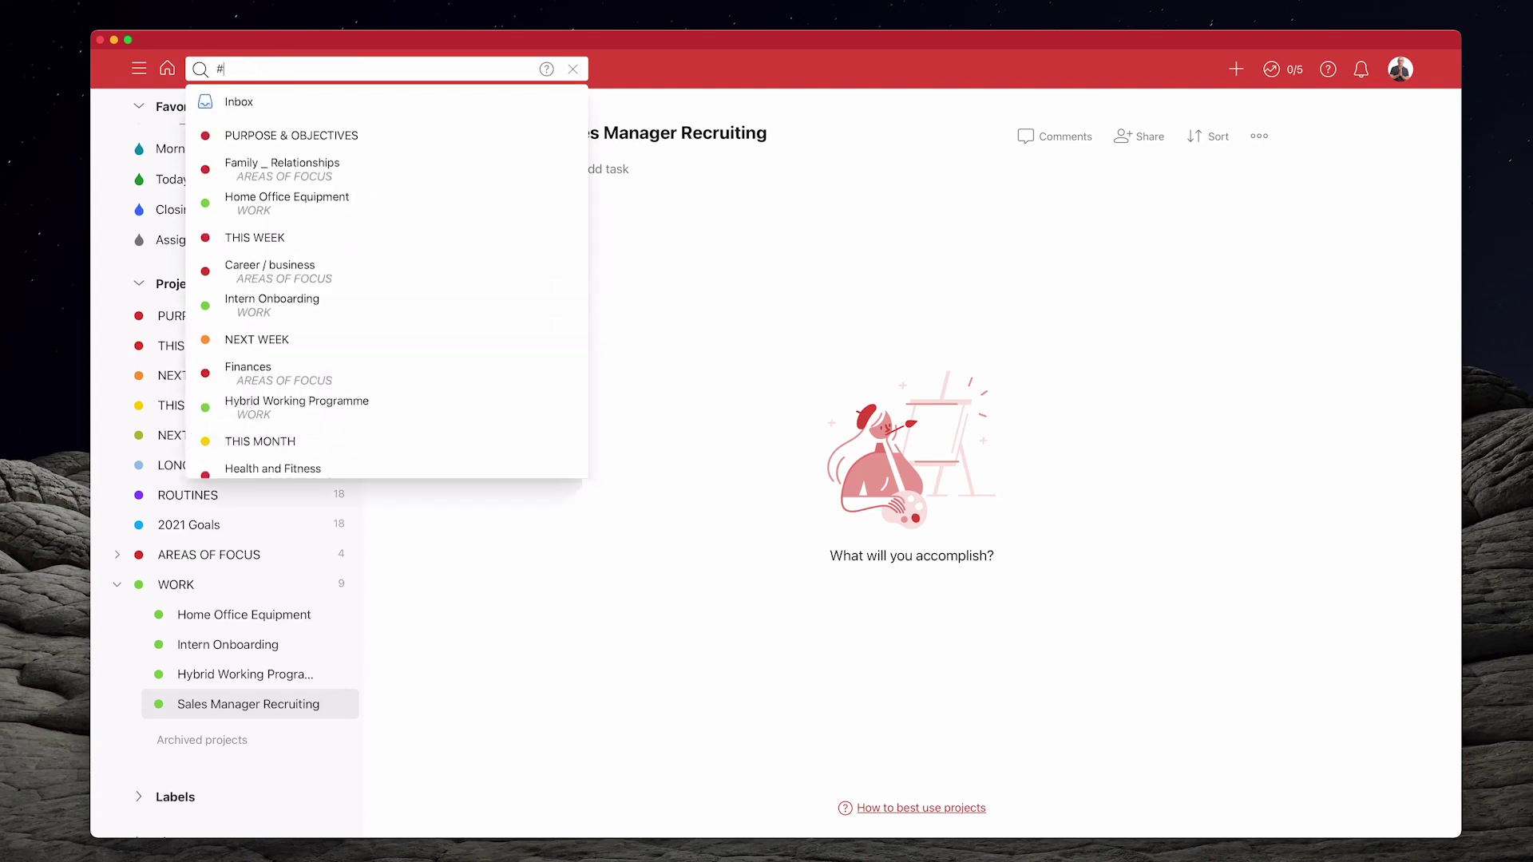
text(#WORK)
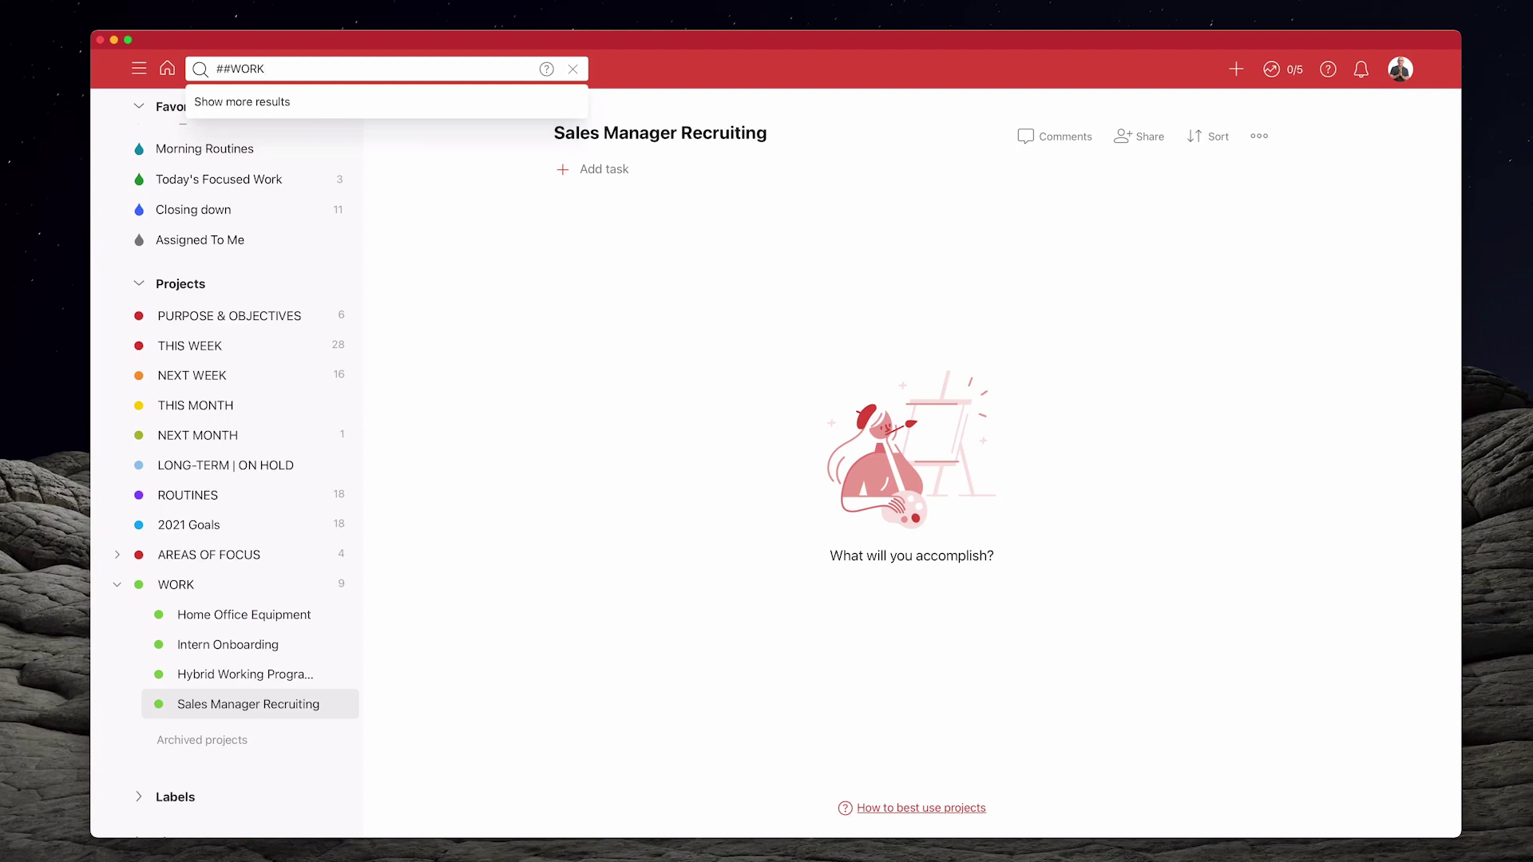
key(Return)
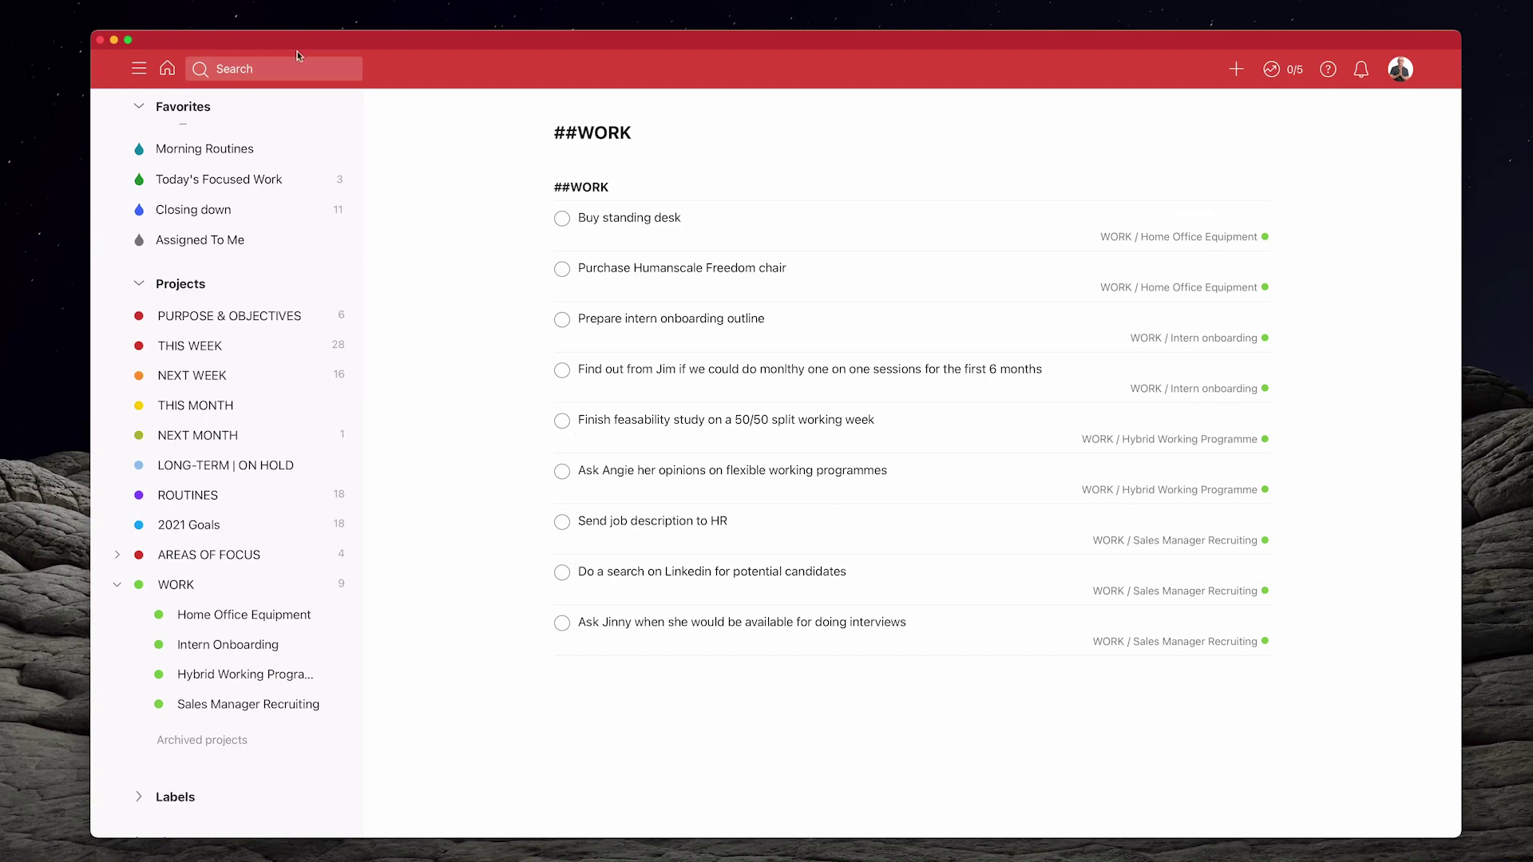
Step: Search for tasks in the WORK project alone with the query "#WORK"
click(290, 71)
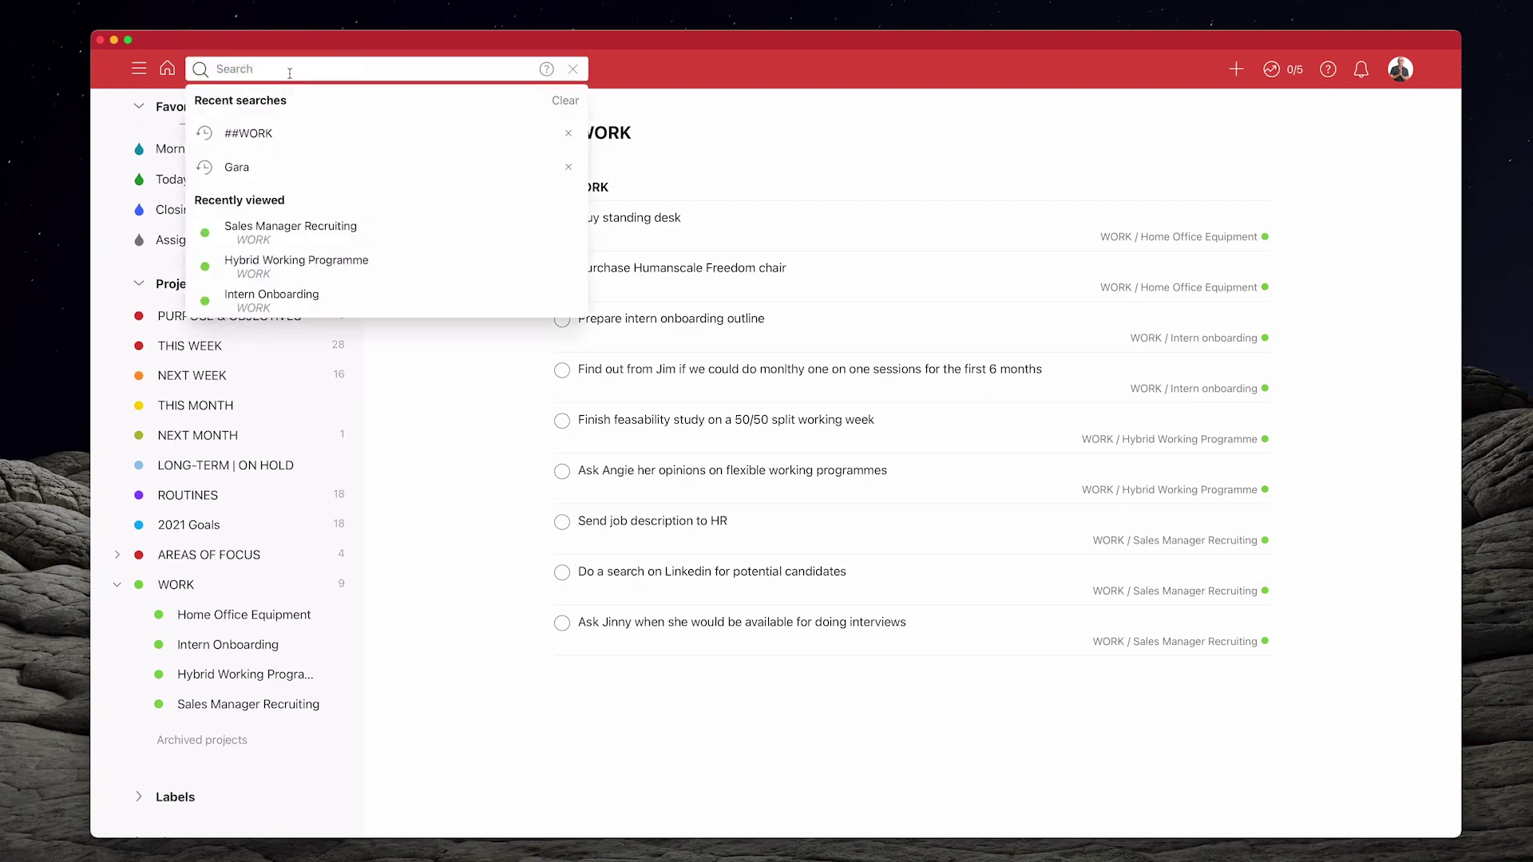
text(£work)
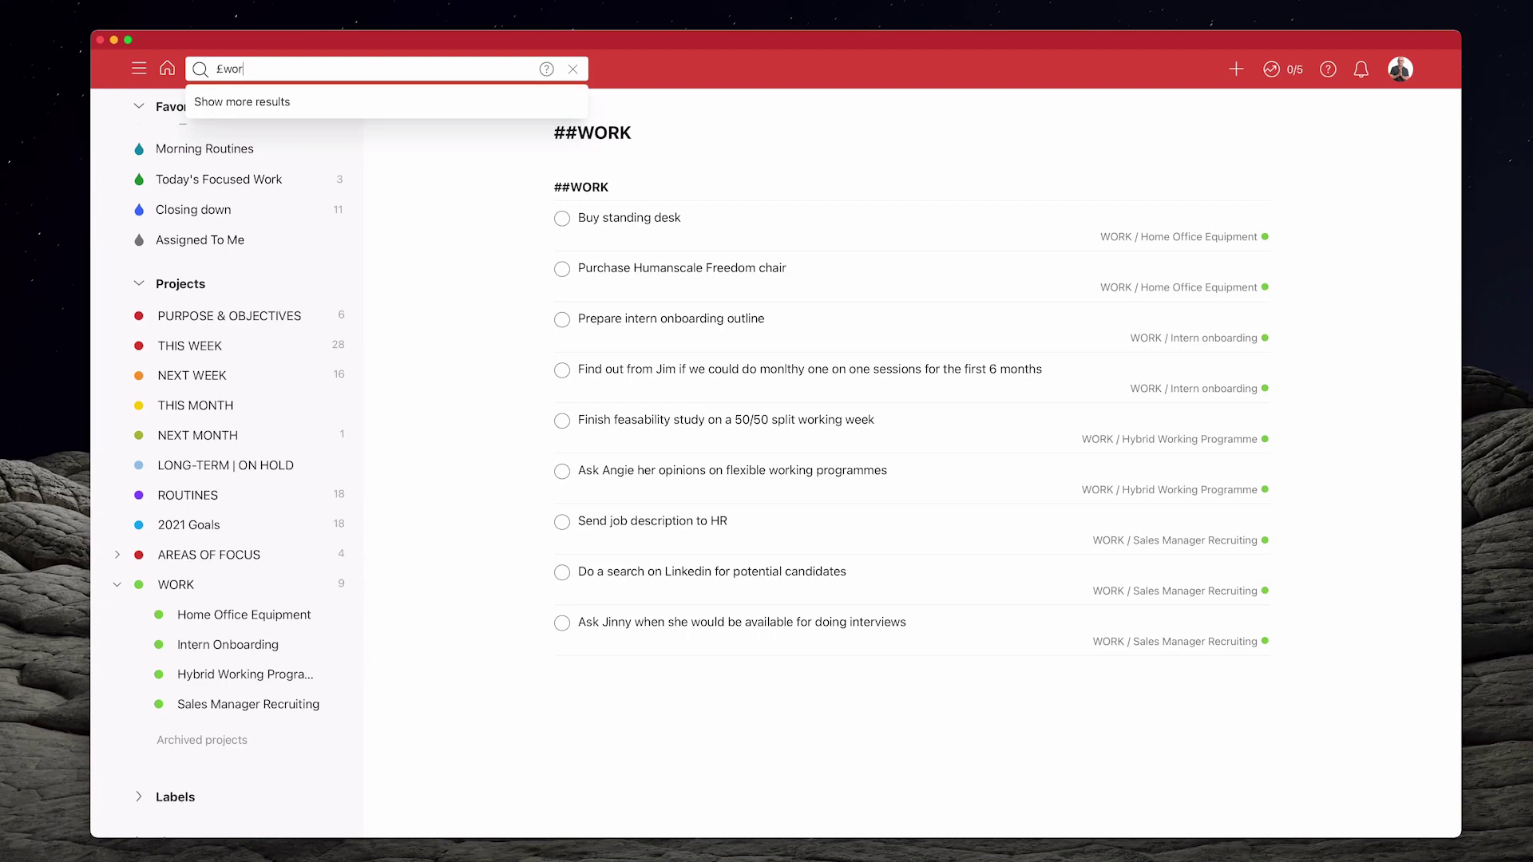
key(BackSpace)
key(BackSpace)
key(BackSpace)
key(BackSpace)
key(BackSpace)
text(#)
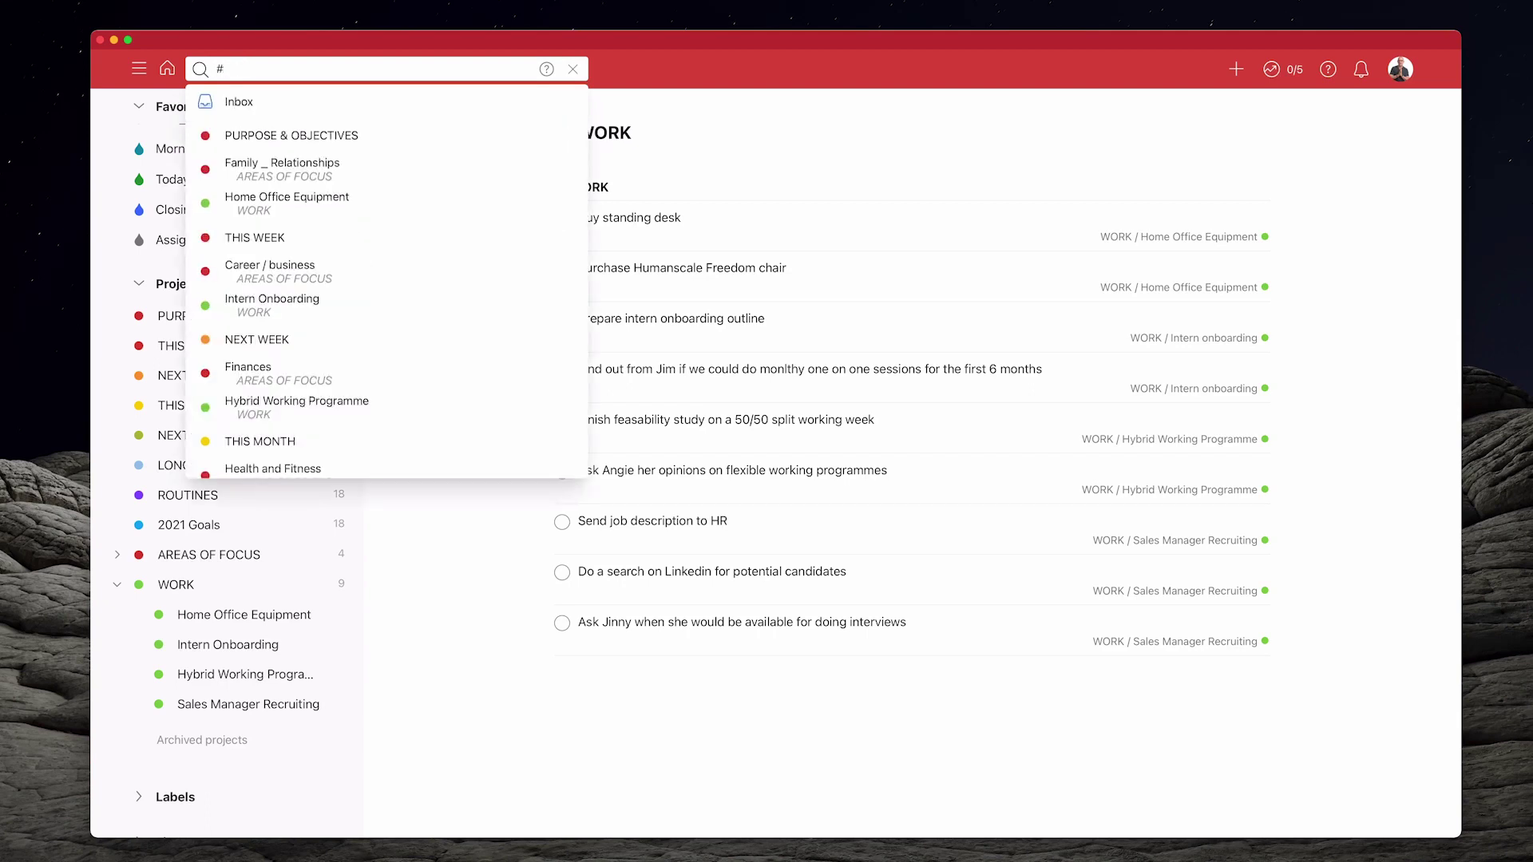
text(Wo)
key(BackSpace)
text(ORK)
key(Return)
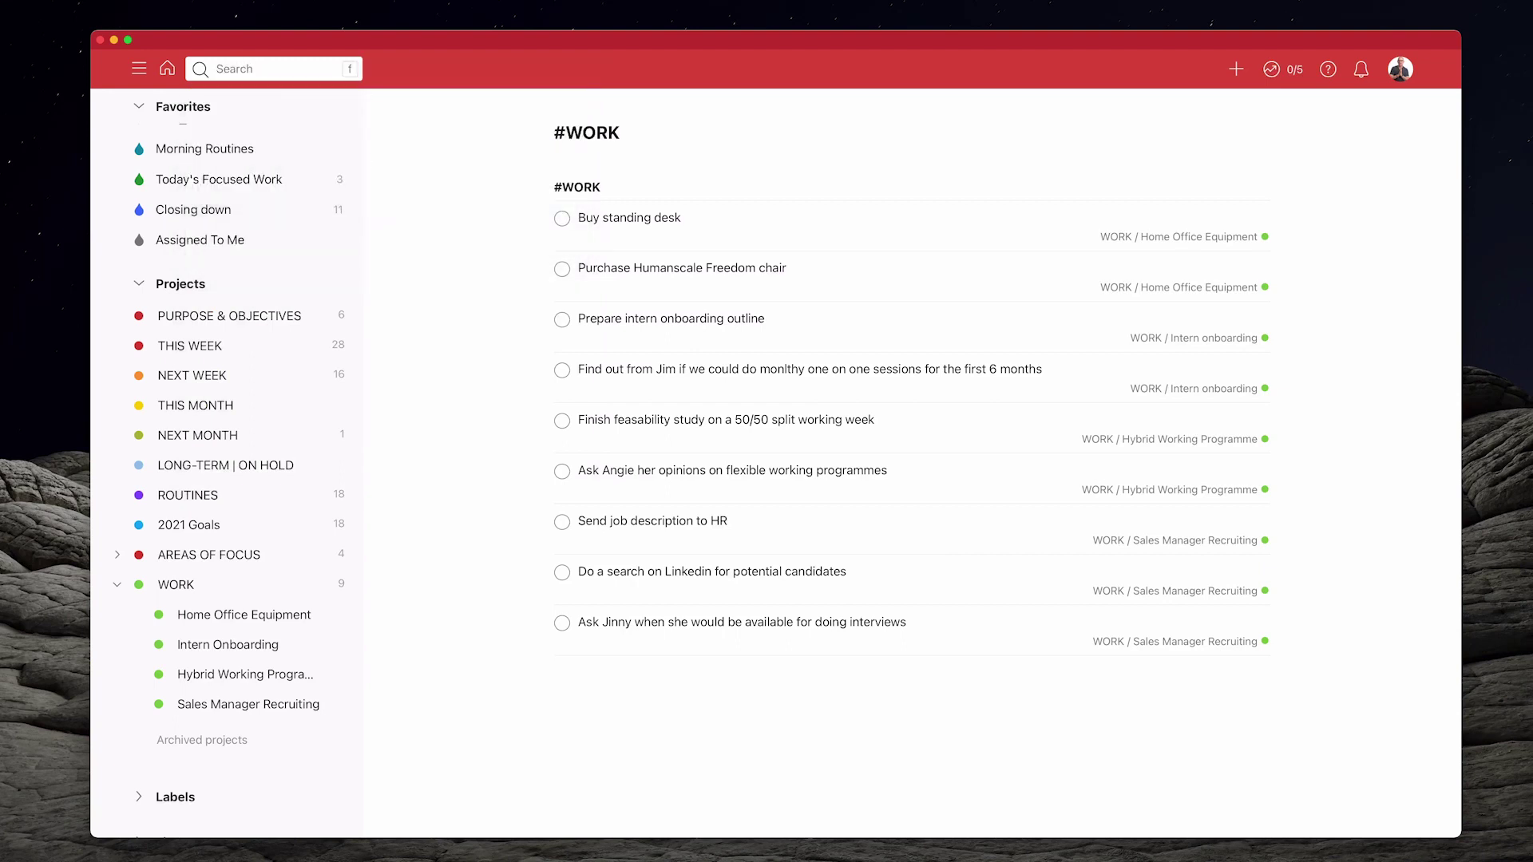
click(327, 120)
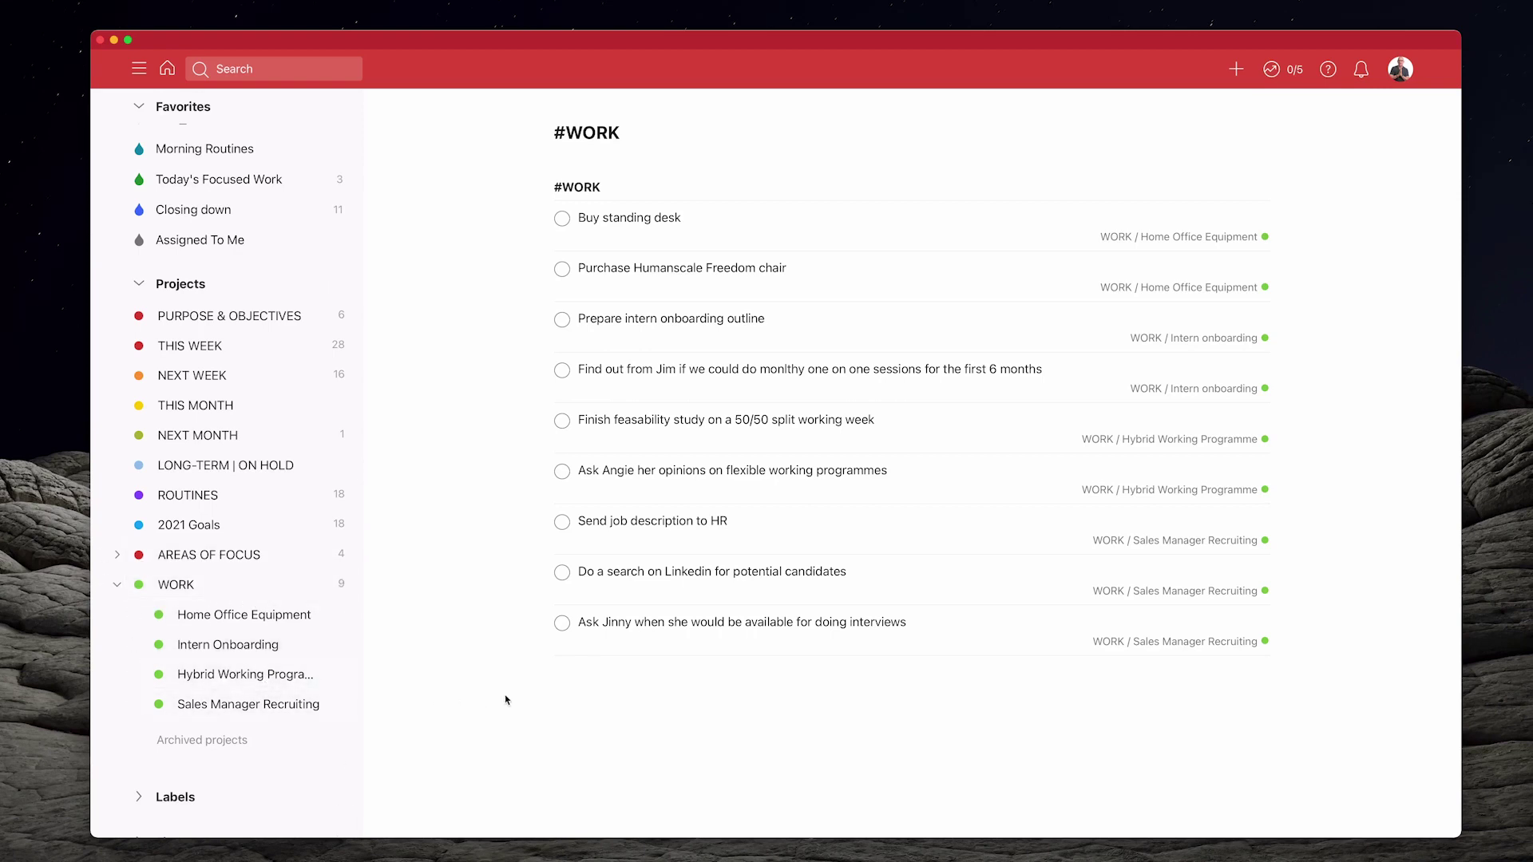
Step: Open the WORK project, view the tasks in its Home Office Equipment section and collapse the section again
click(177, 587)
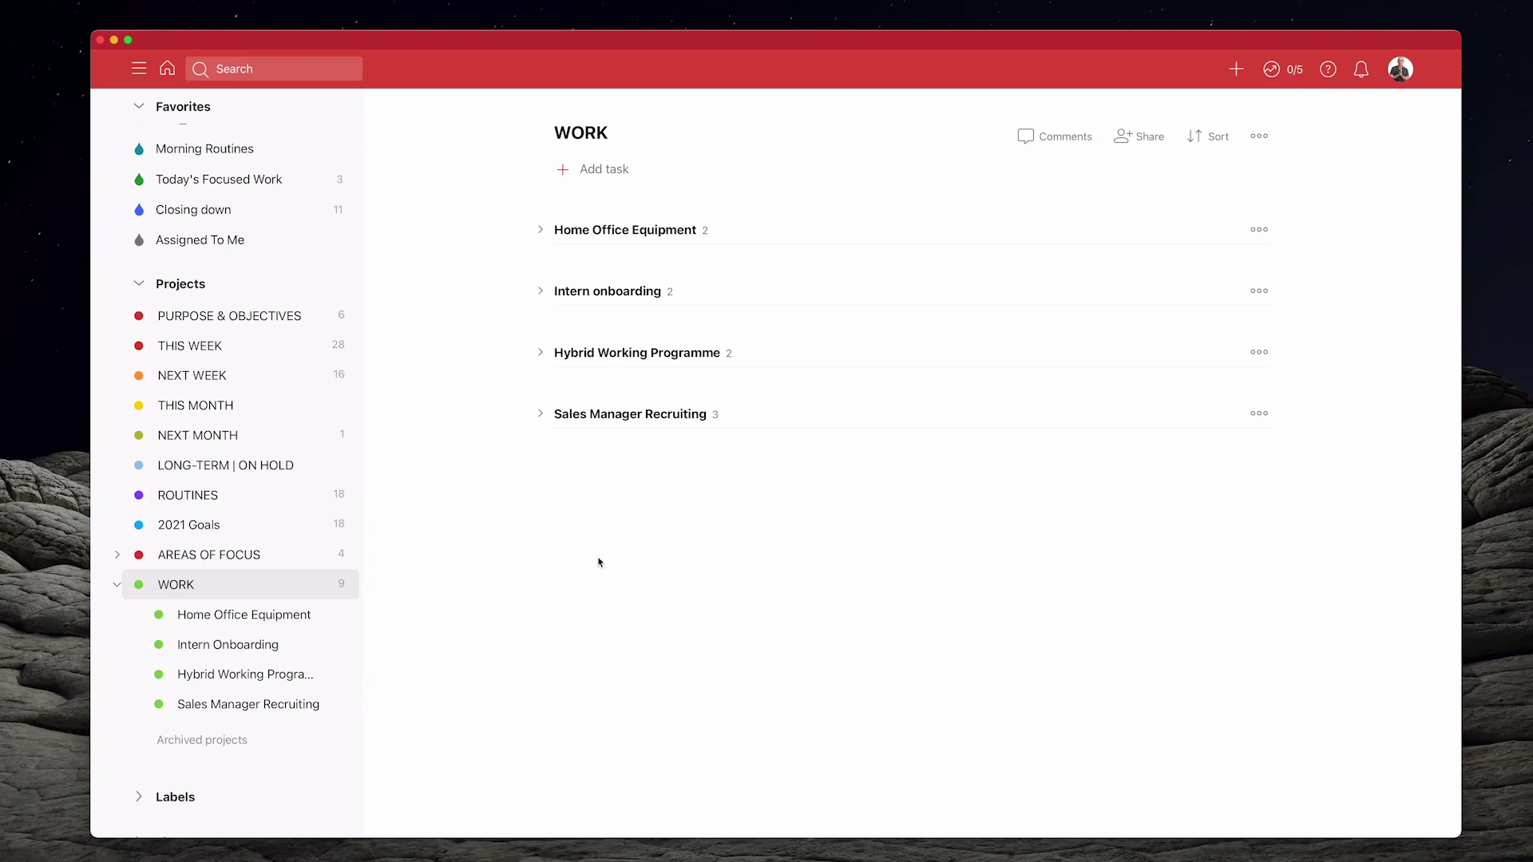
click(540, 231)
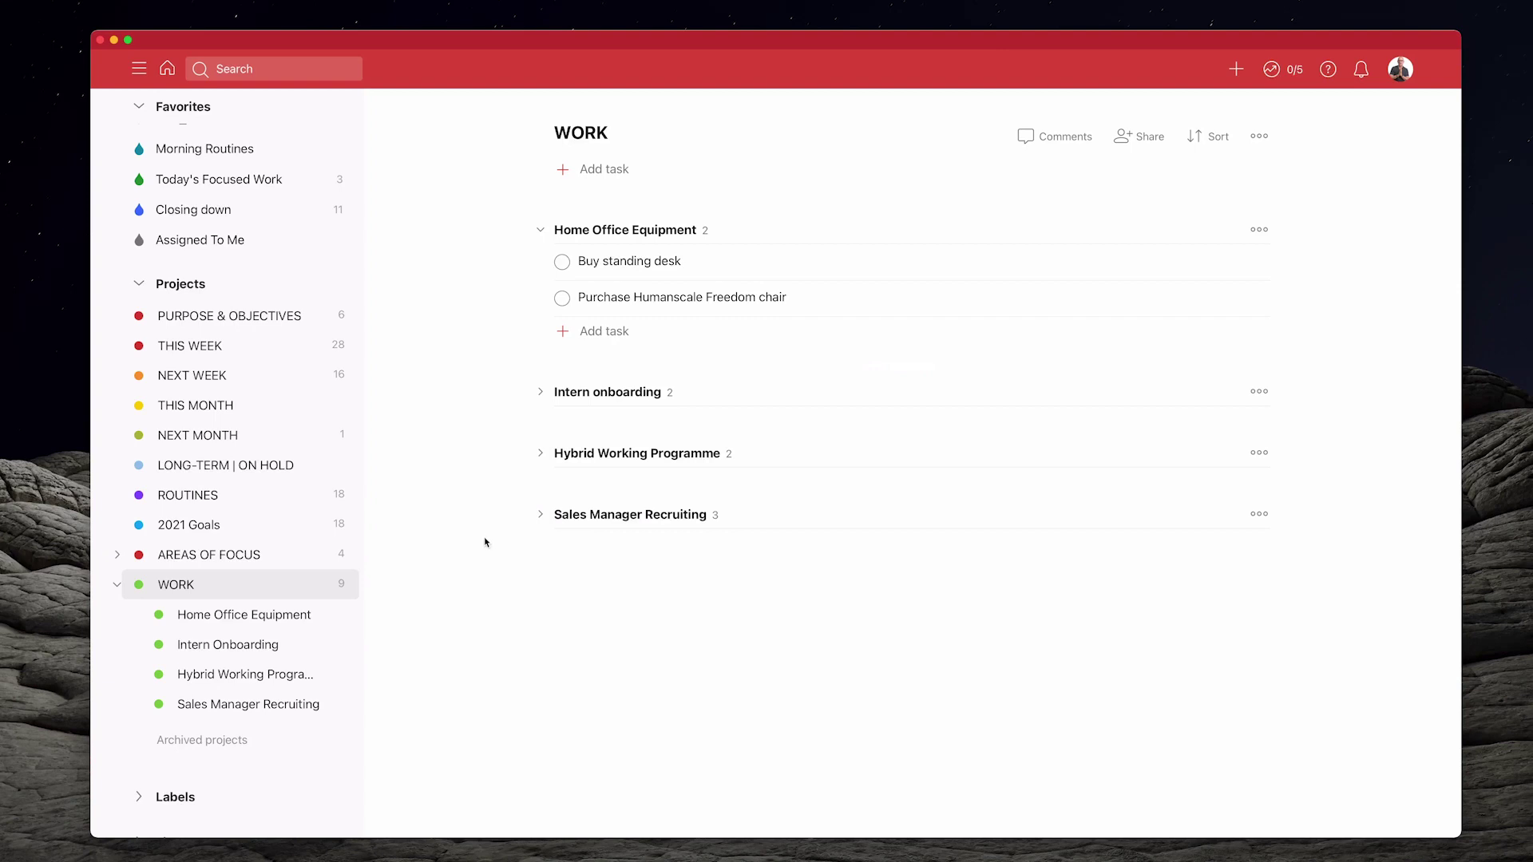
click(540, 230)
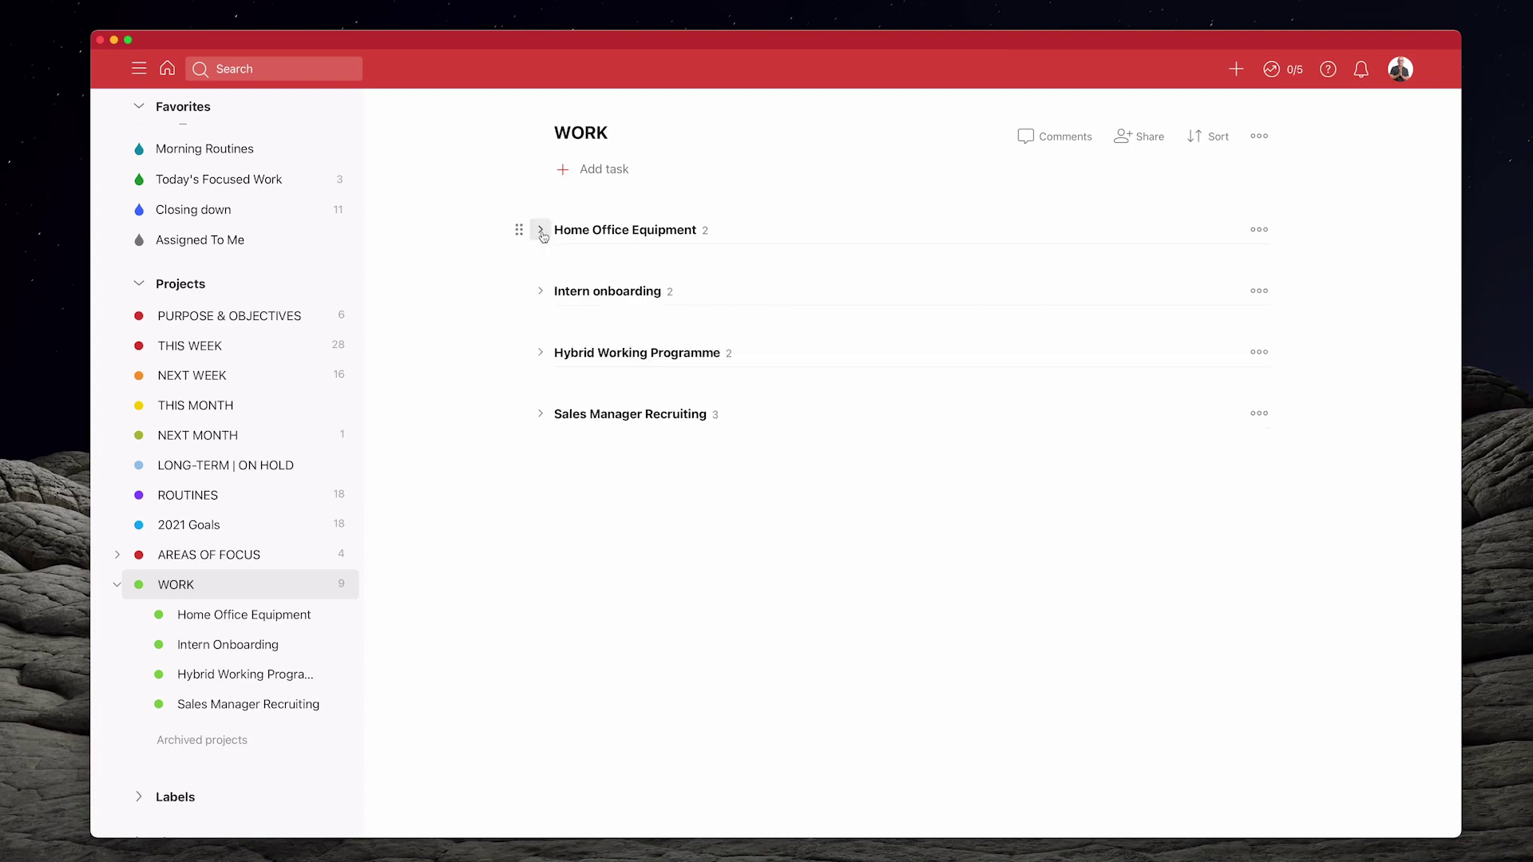
Step: Compare the Intern Onboarding sub-project with the Intern onboarding section inside the WORK project, and leave that section collapsed
click(260, 645)
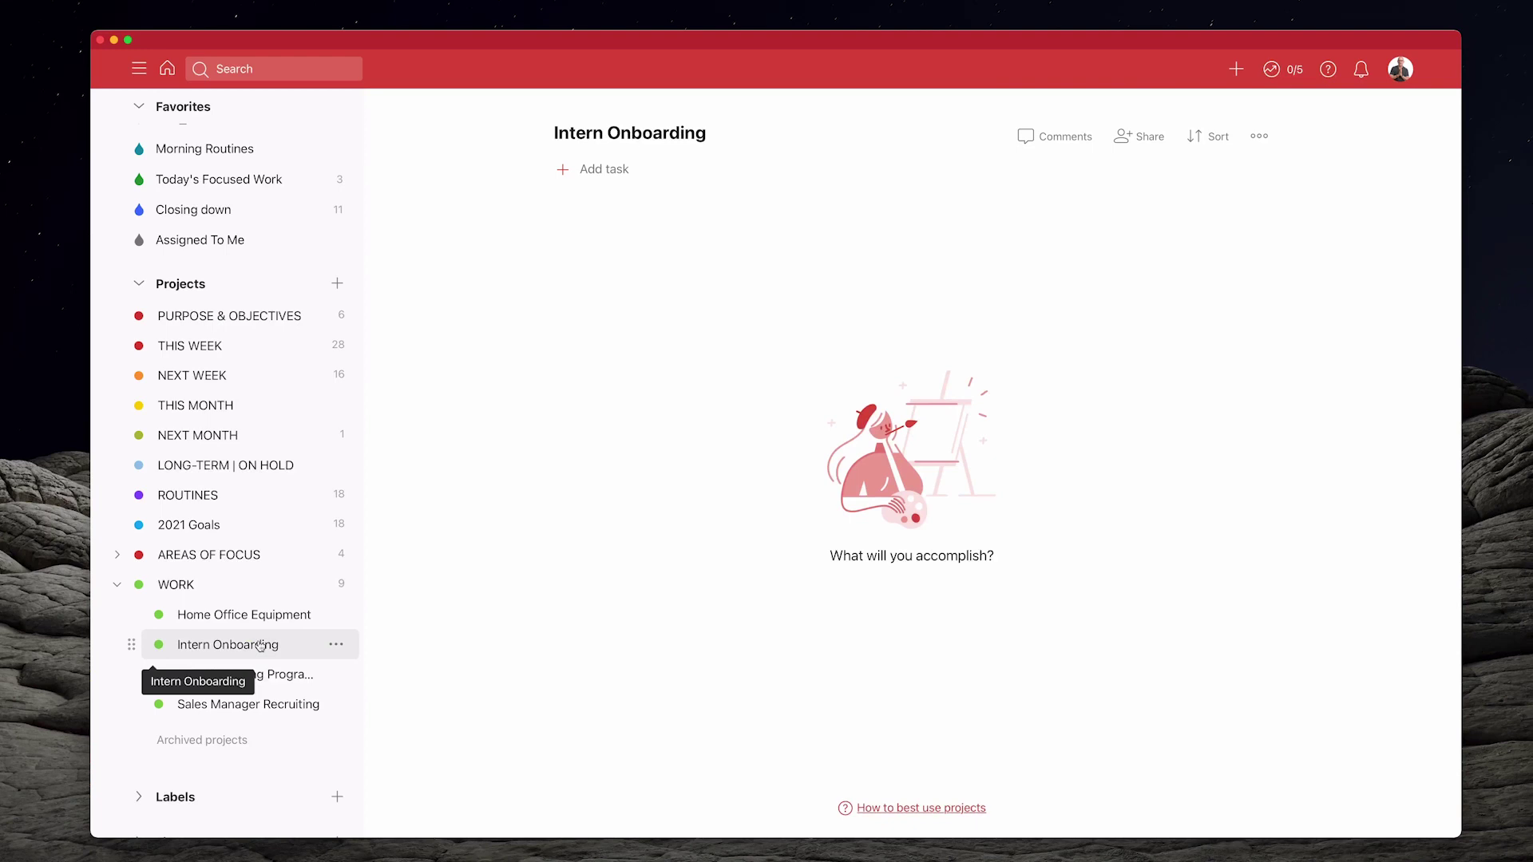
click(203, 583)
click(540, 292)
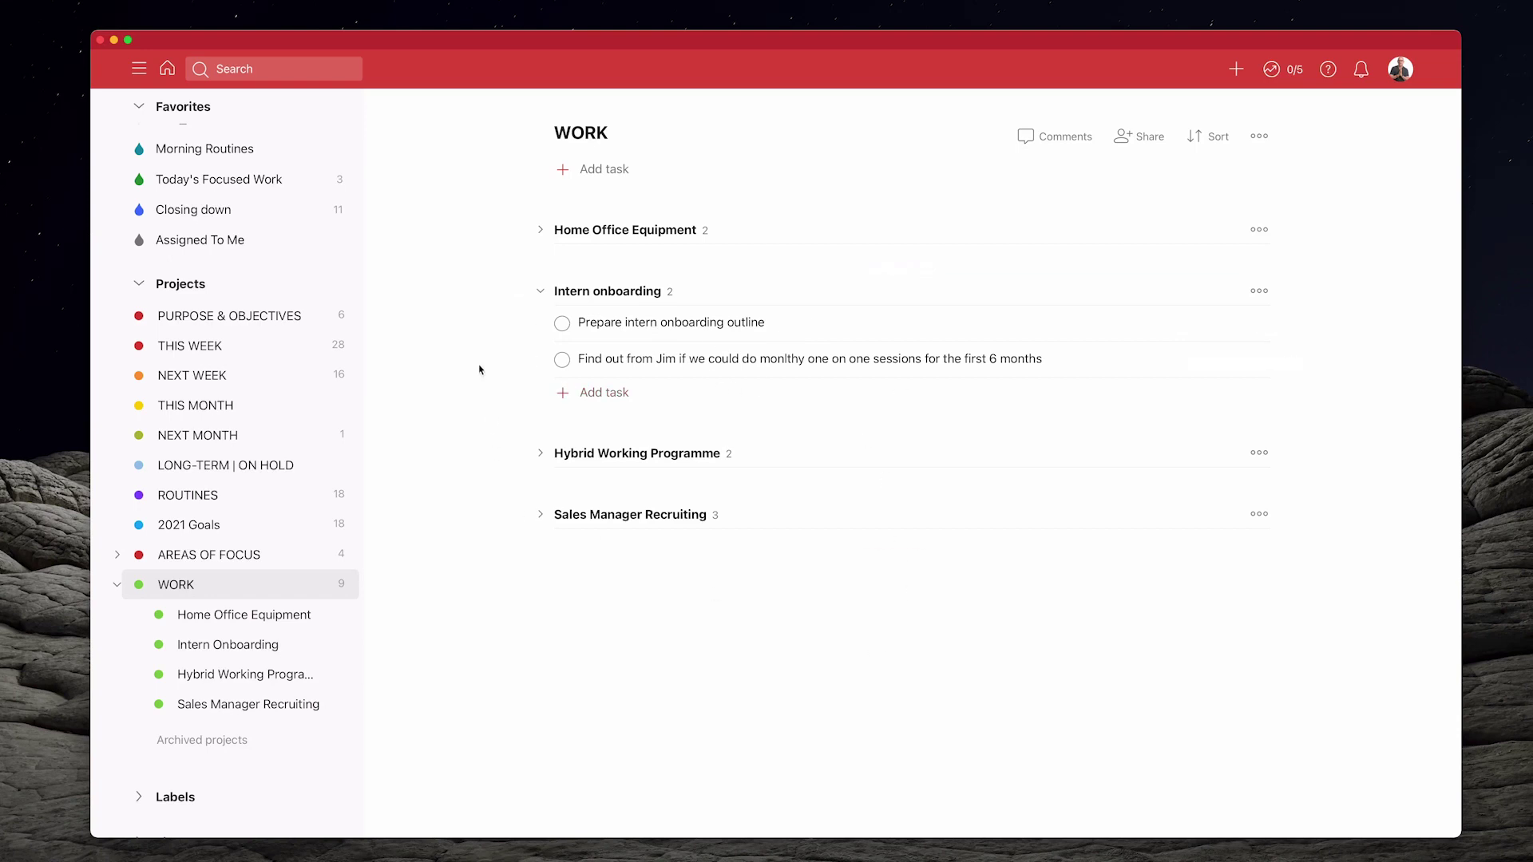
click(540, 293)
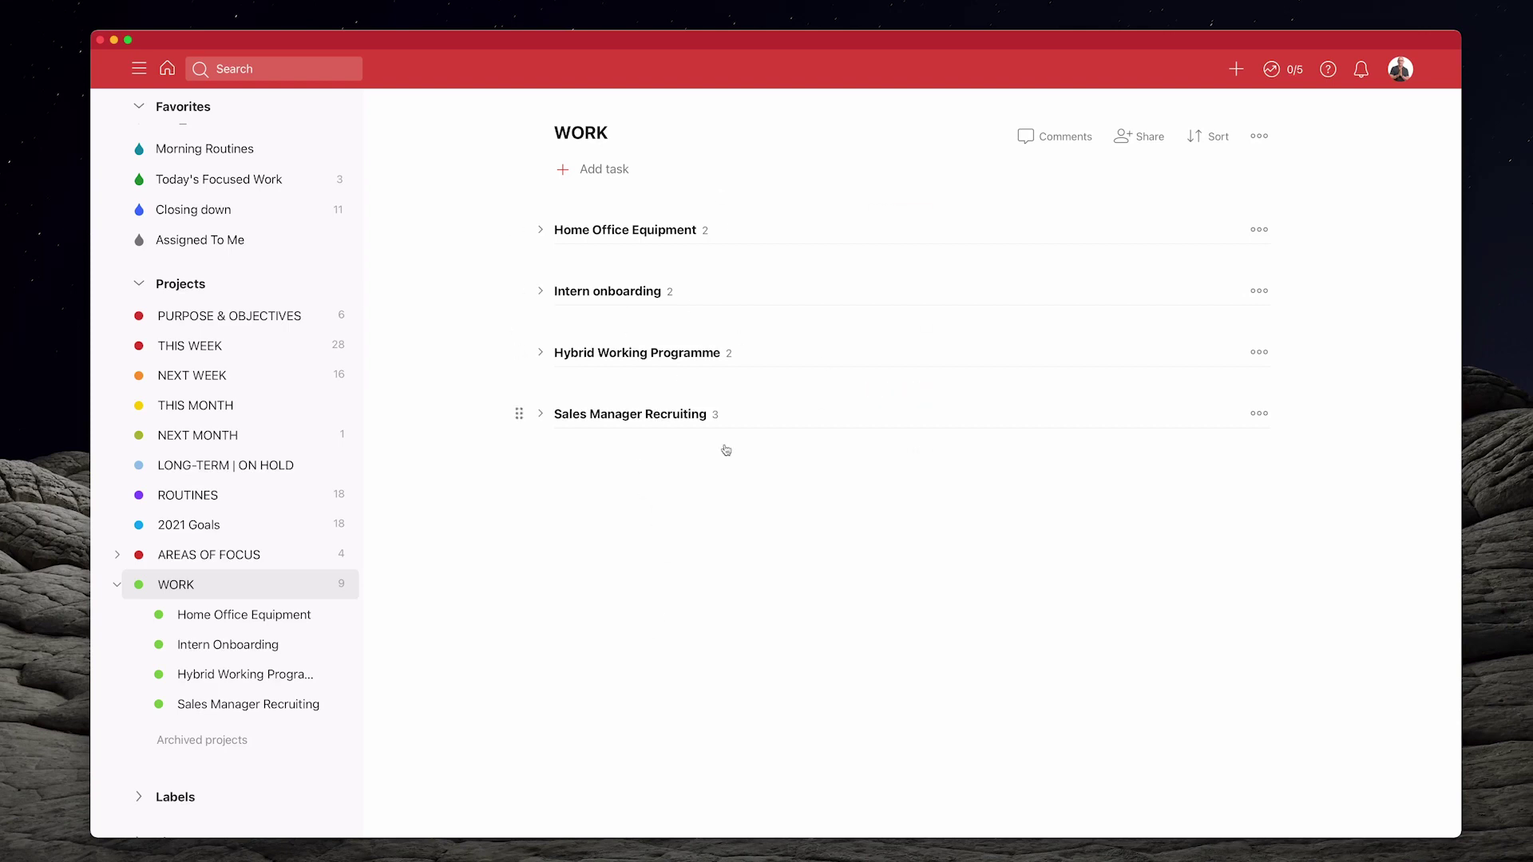
Step: Display the WORK project as a board, look across its section columns and hide the sidebar
mouse_move(719, 325)
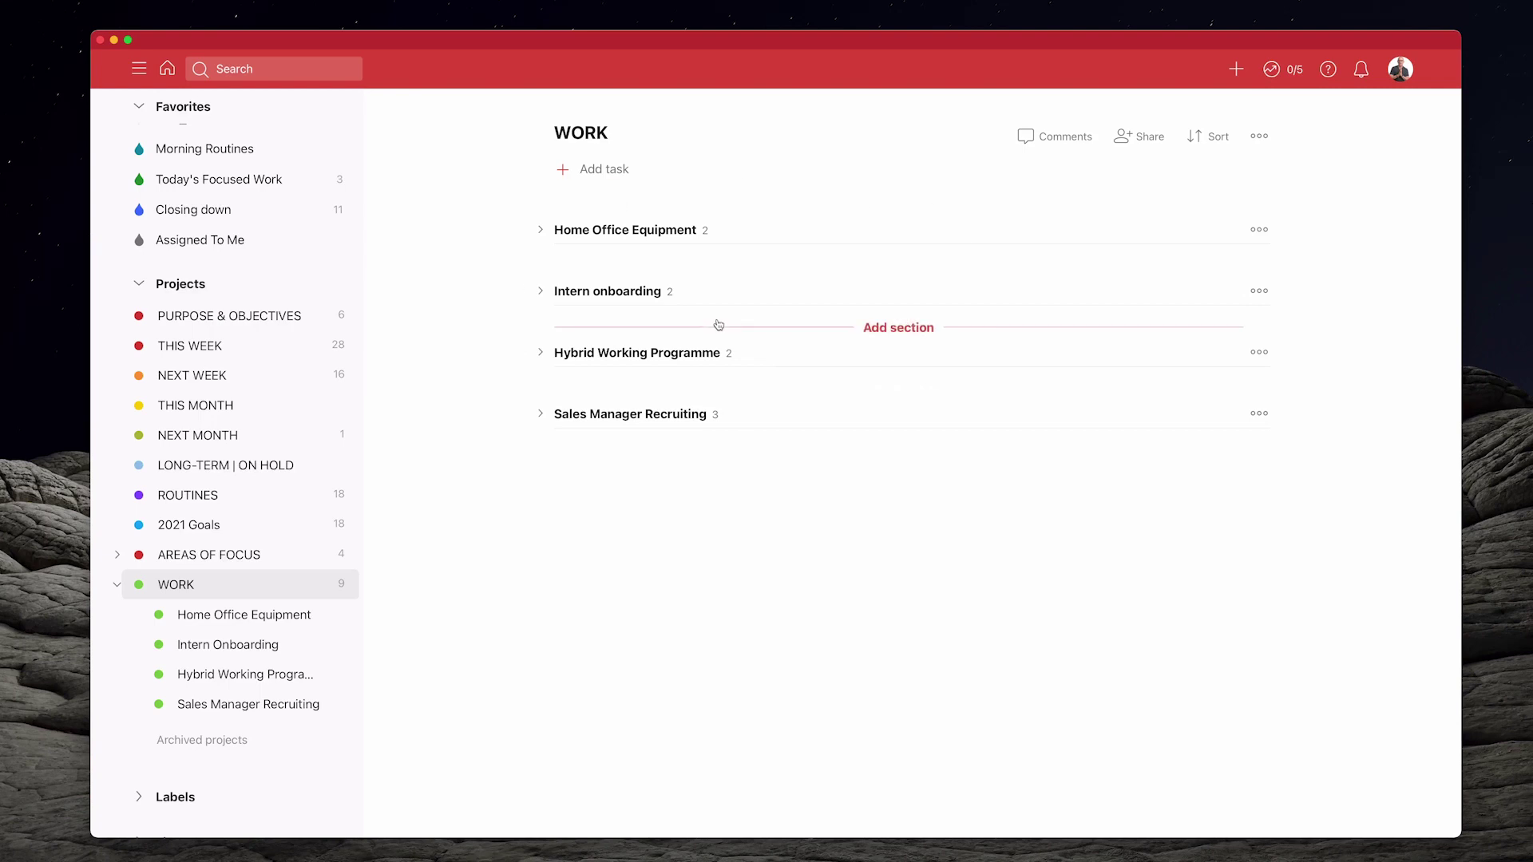
click(1260, 137)
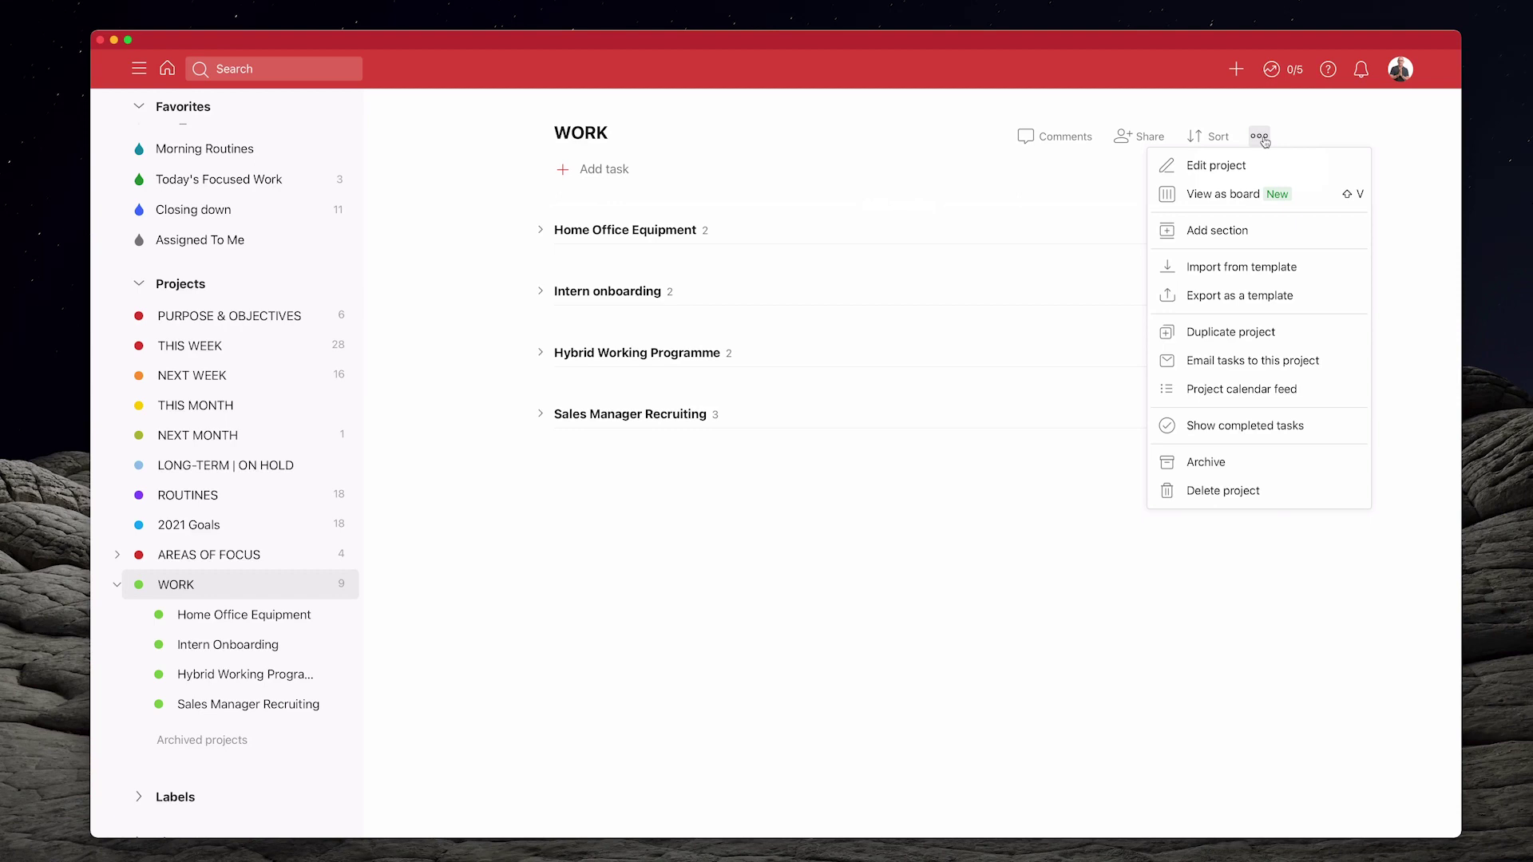
click(1255, 194)
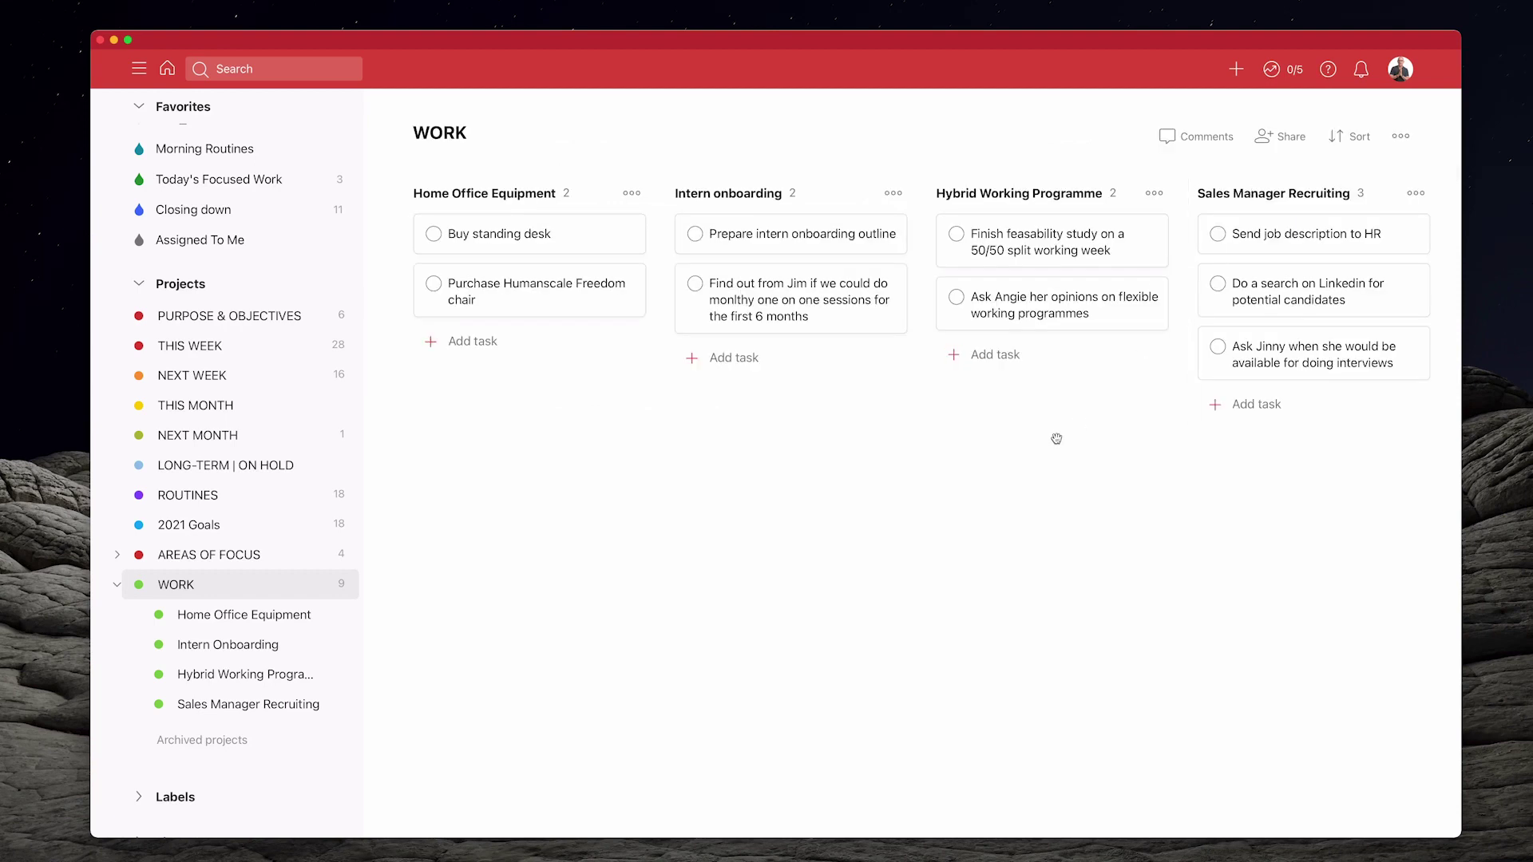
scroll(890, 582, right, 5)
scroll(890, 582, left, 5)
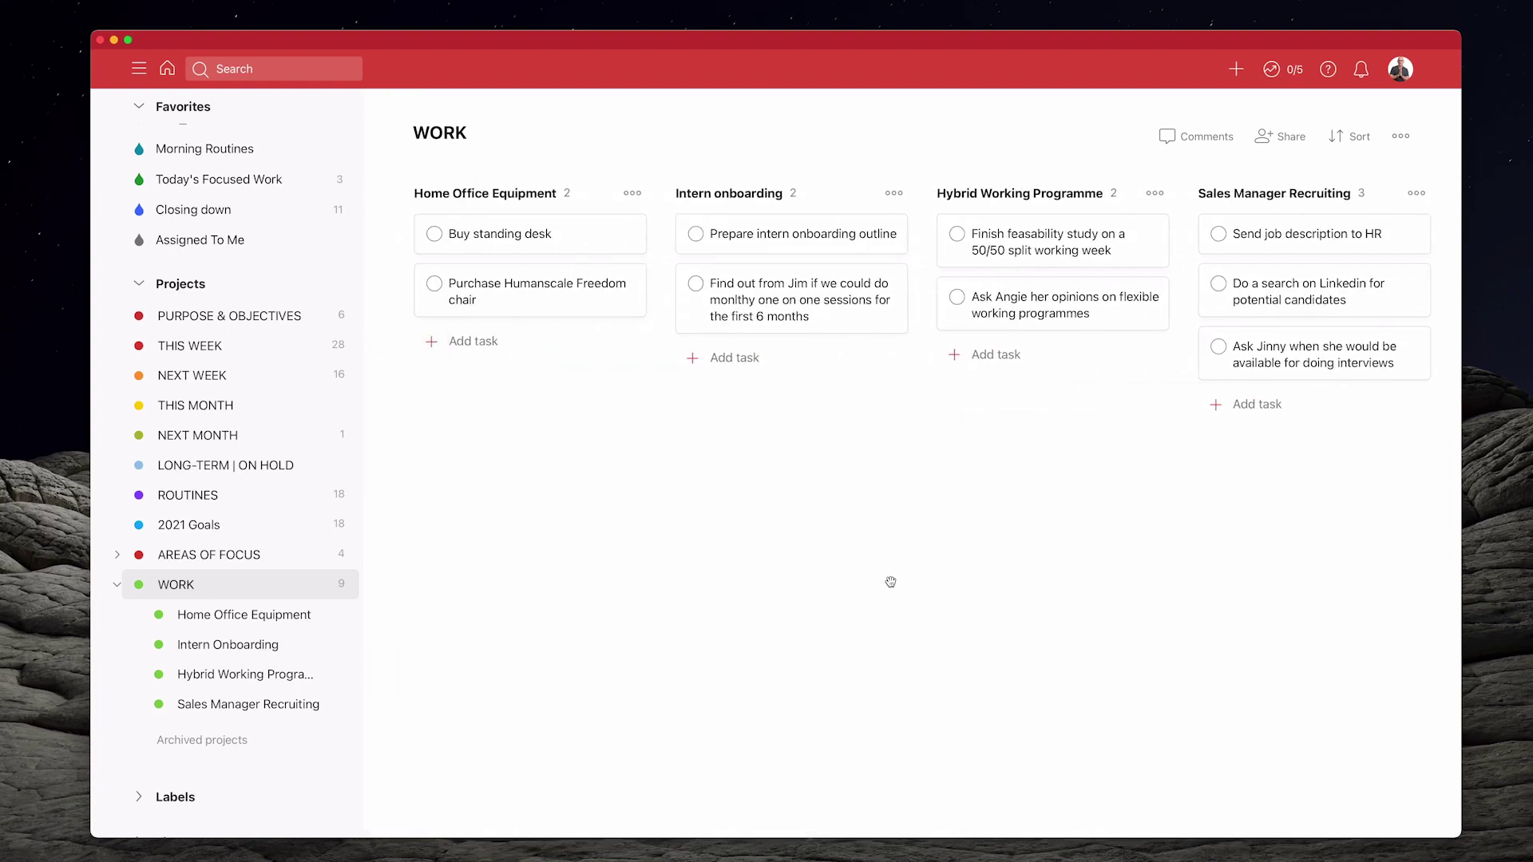
scroll(666, 479, right, 1)
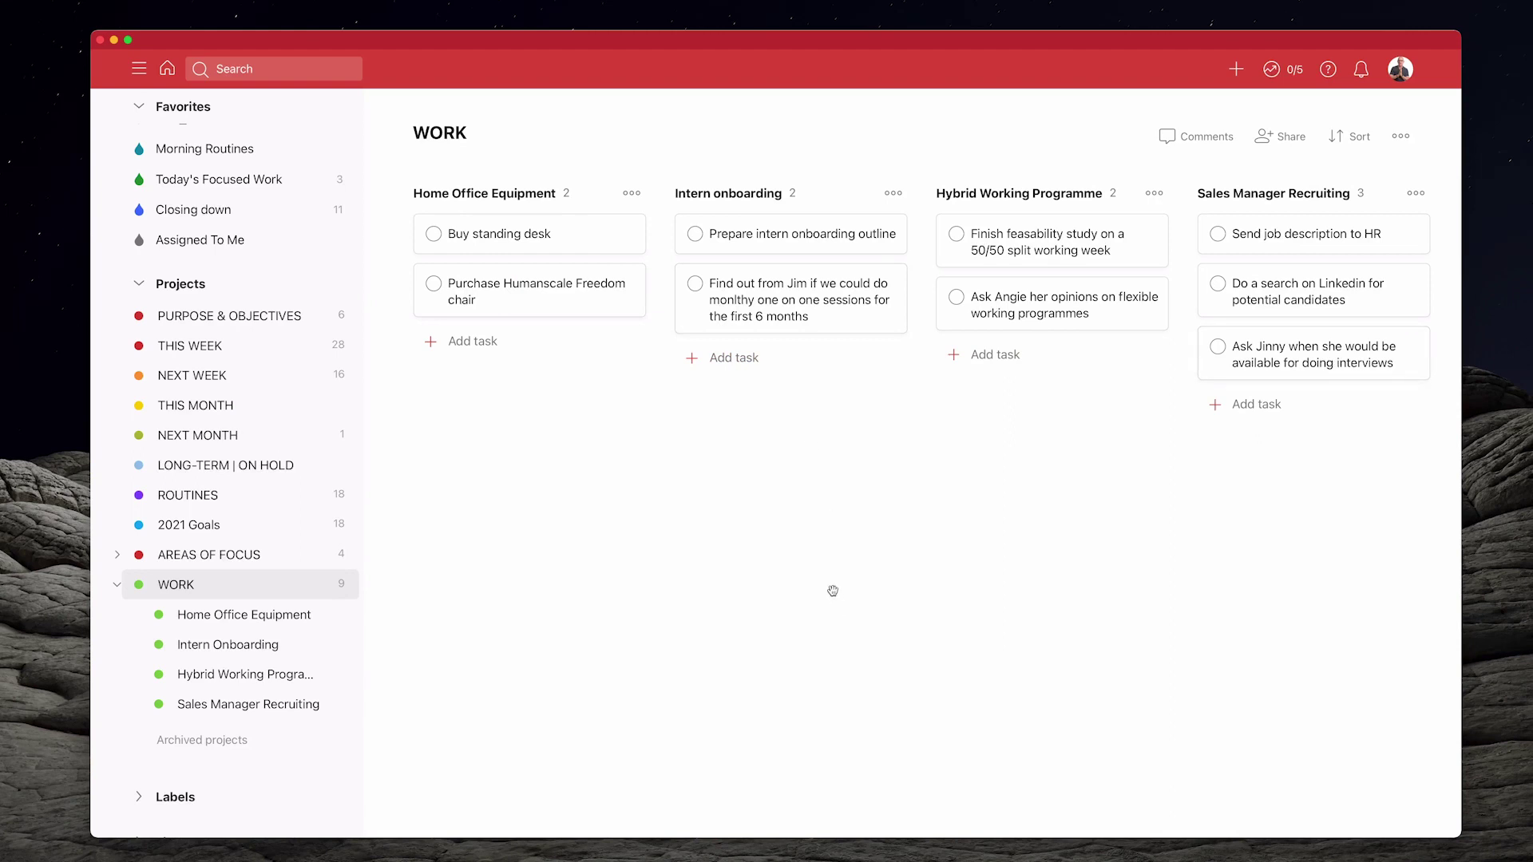
key(m)
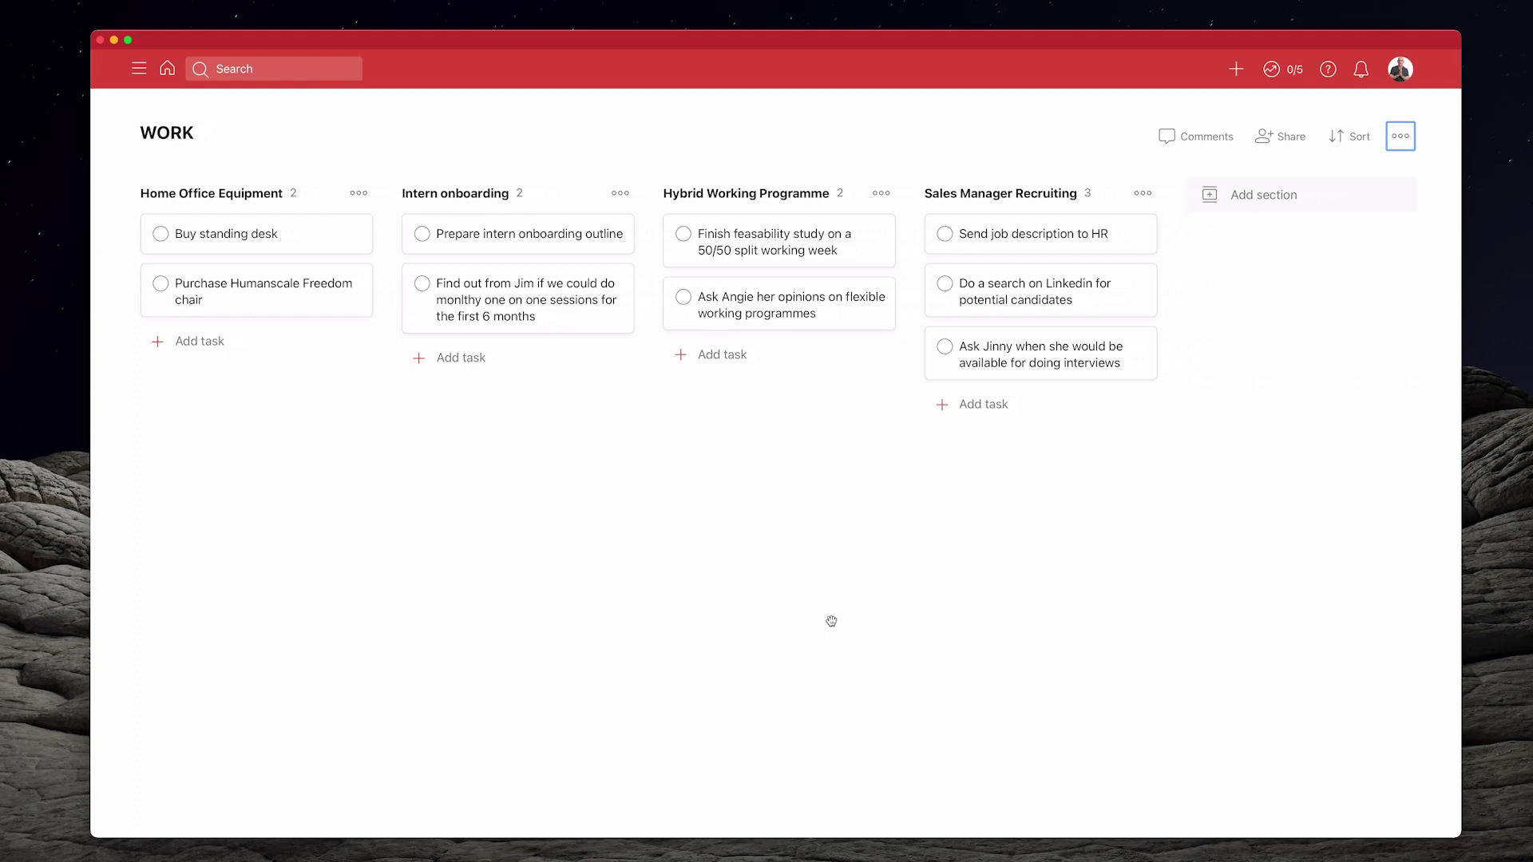
Step: Return the WORK project to the list layout and expand all four of its sections
click(1401, 136)
click(1366, 194)
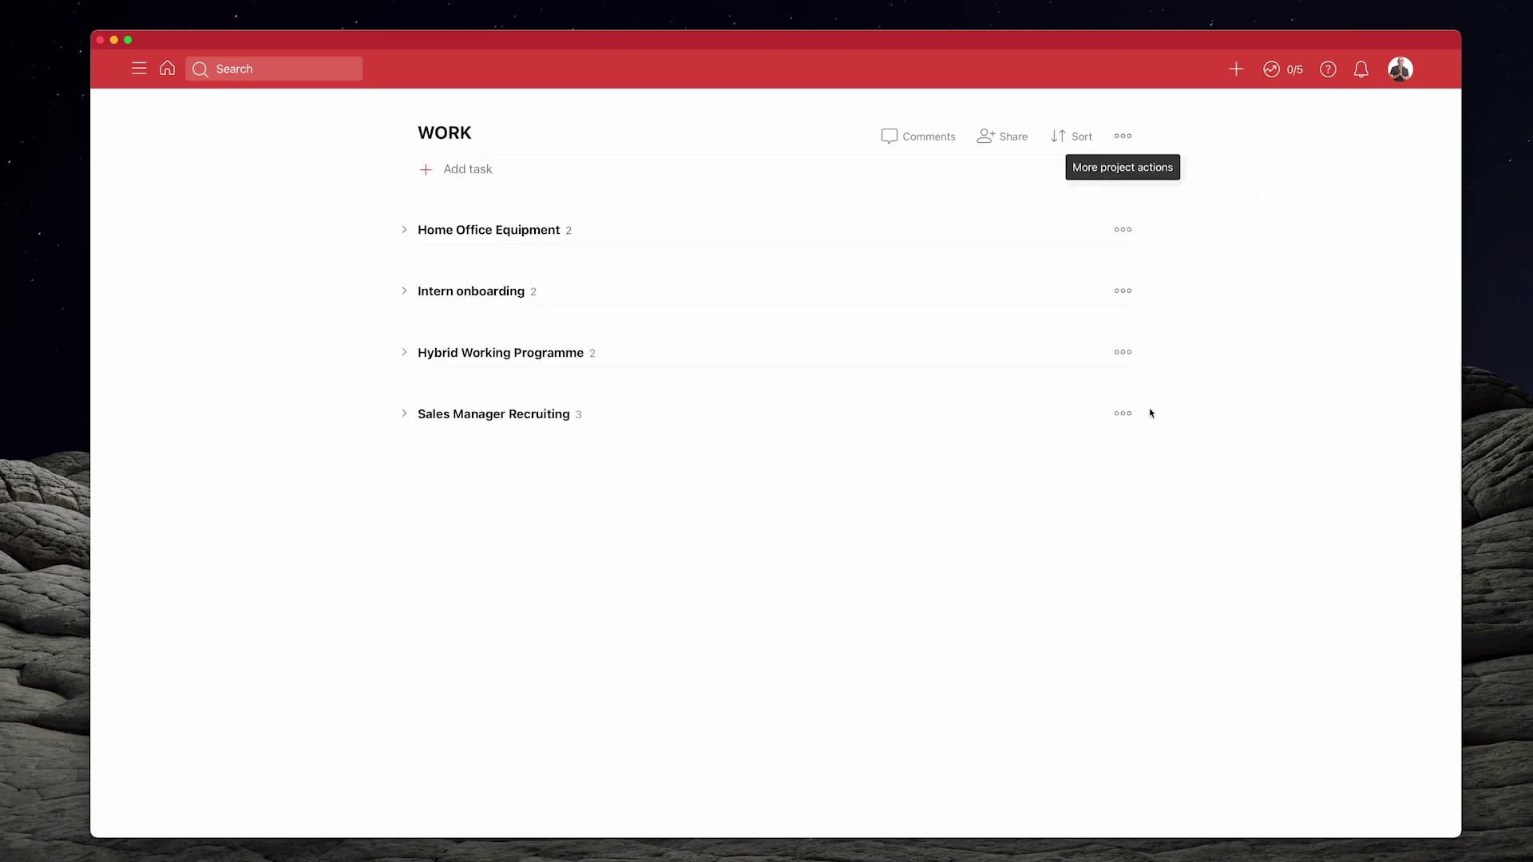
click(407, 232)
click(403, 392)
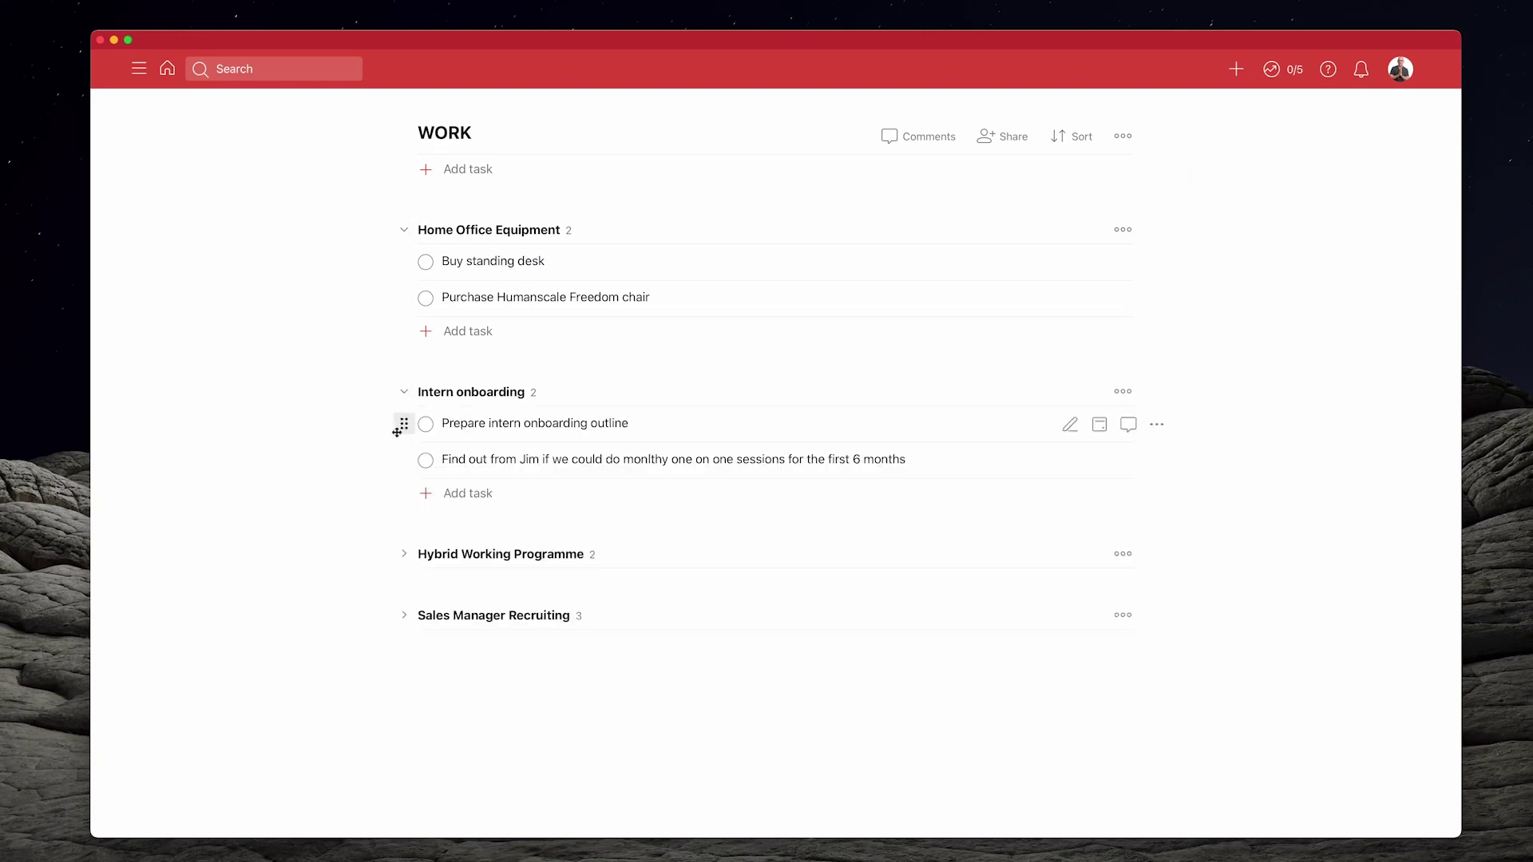
click(404, 551)
click(404, 717)
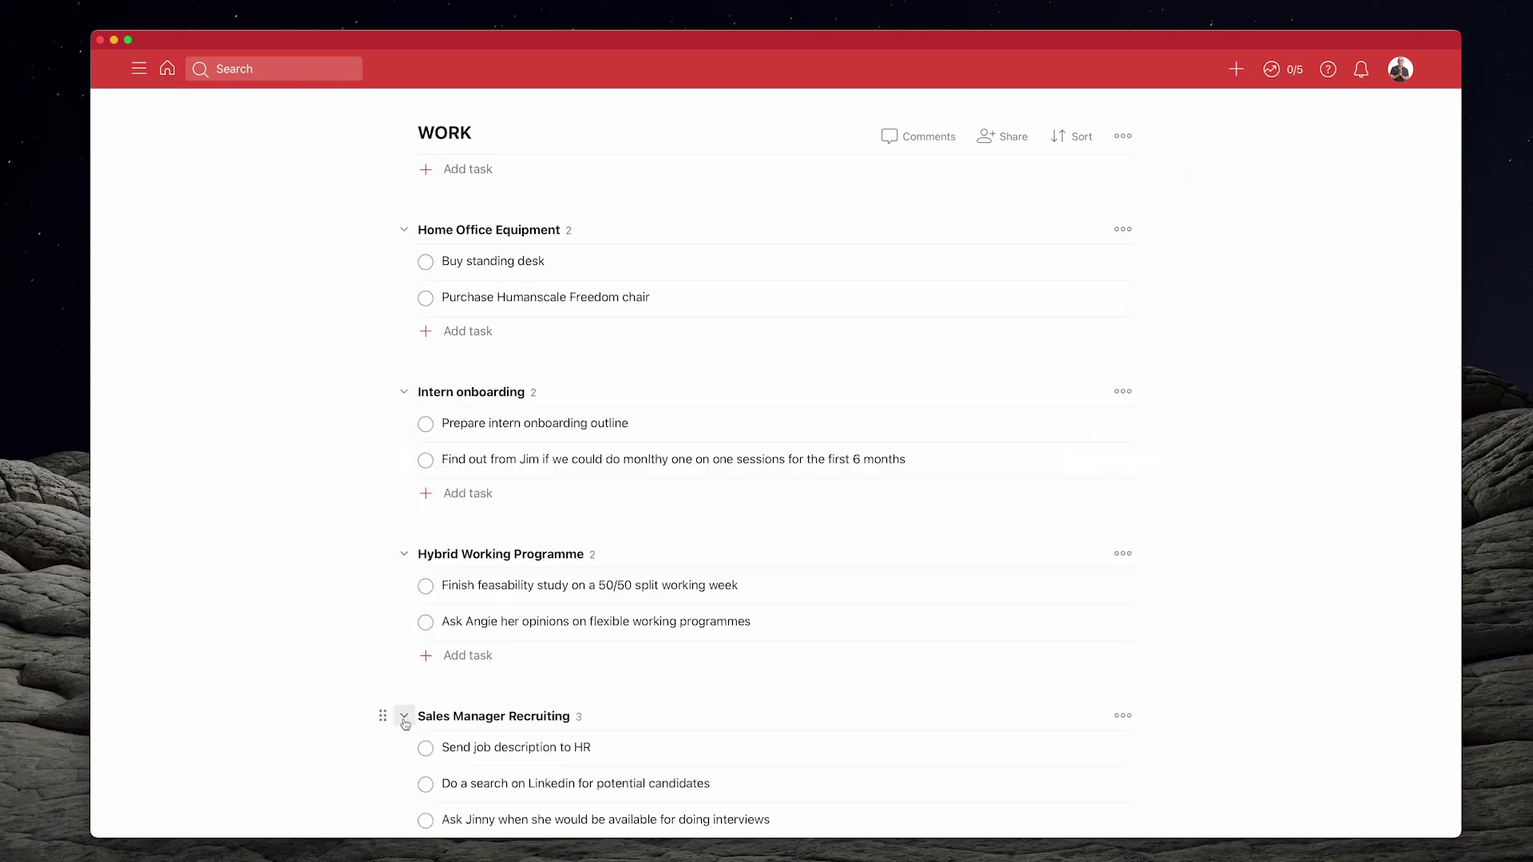
Step: Look through the tasks in the expanded WORK sections and show the sidebar again
scroll(332, 781, down, 2)
scroll(334, 781, up, 2)
scroll(334, 781, down, 3)
scroll(333, 781, up, 3)
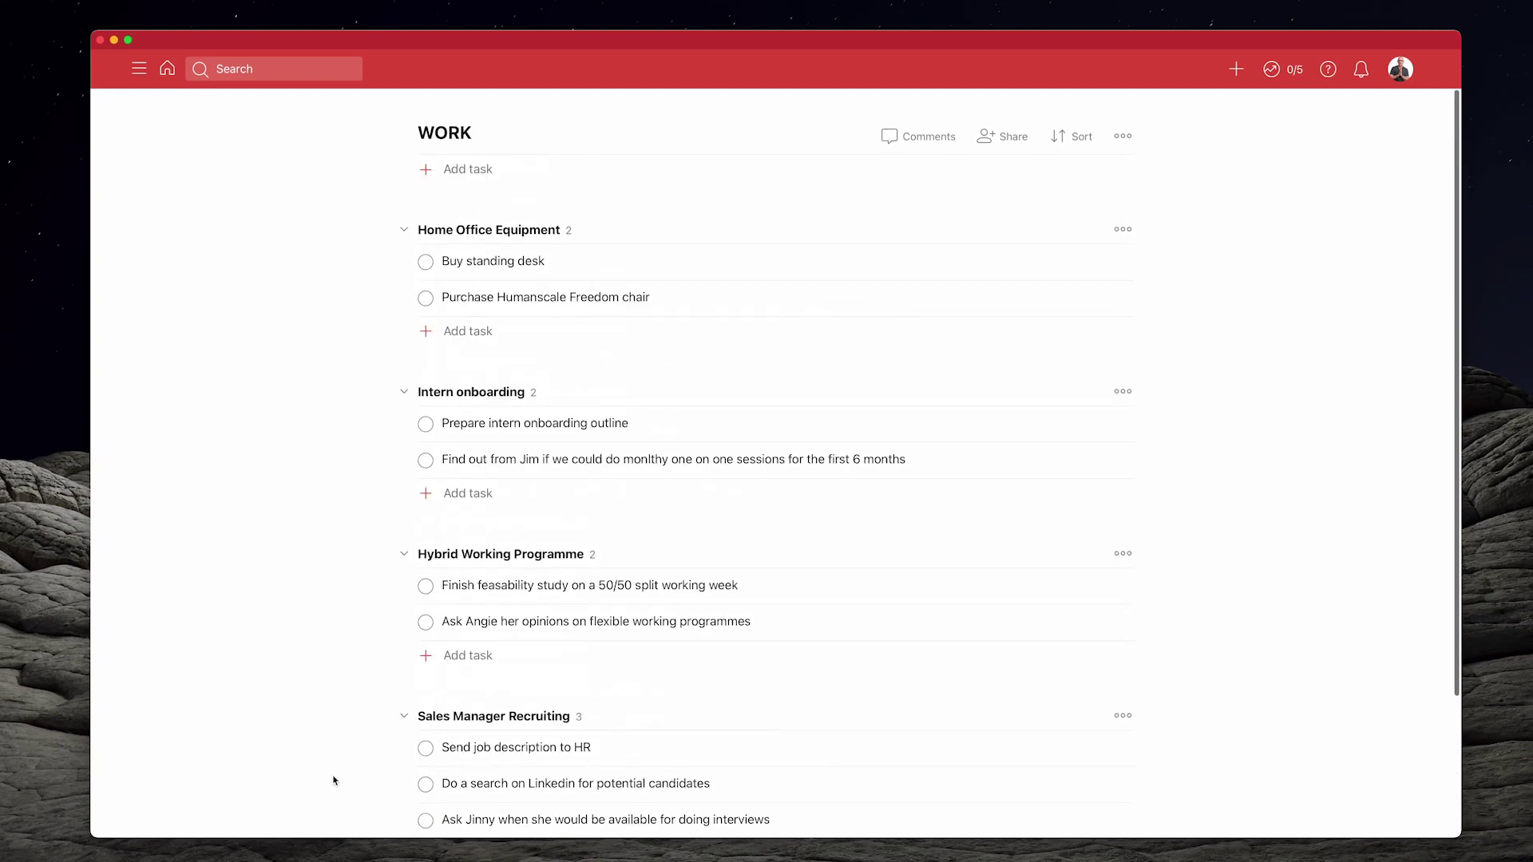
key(m)
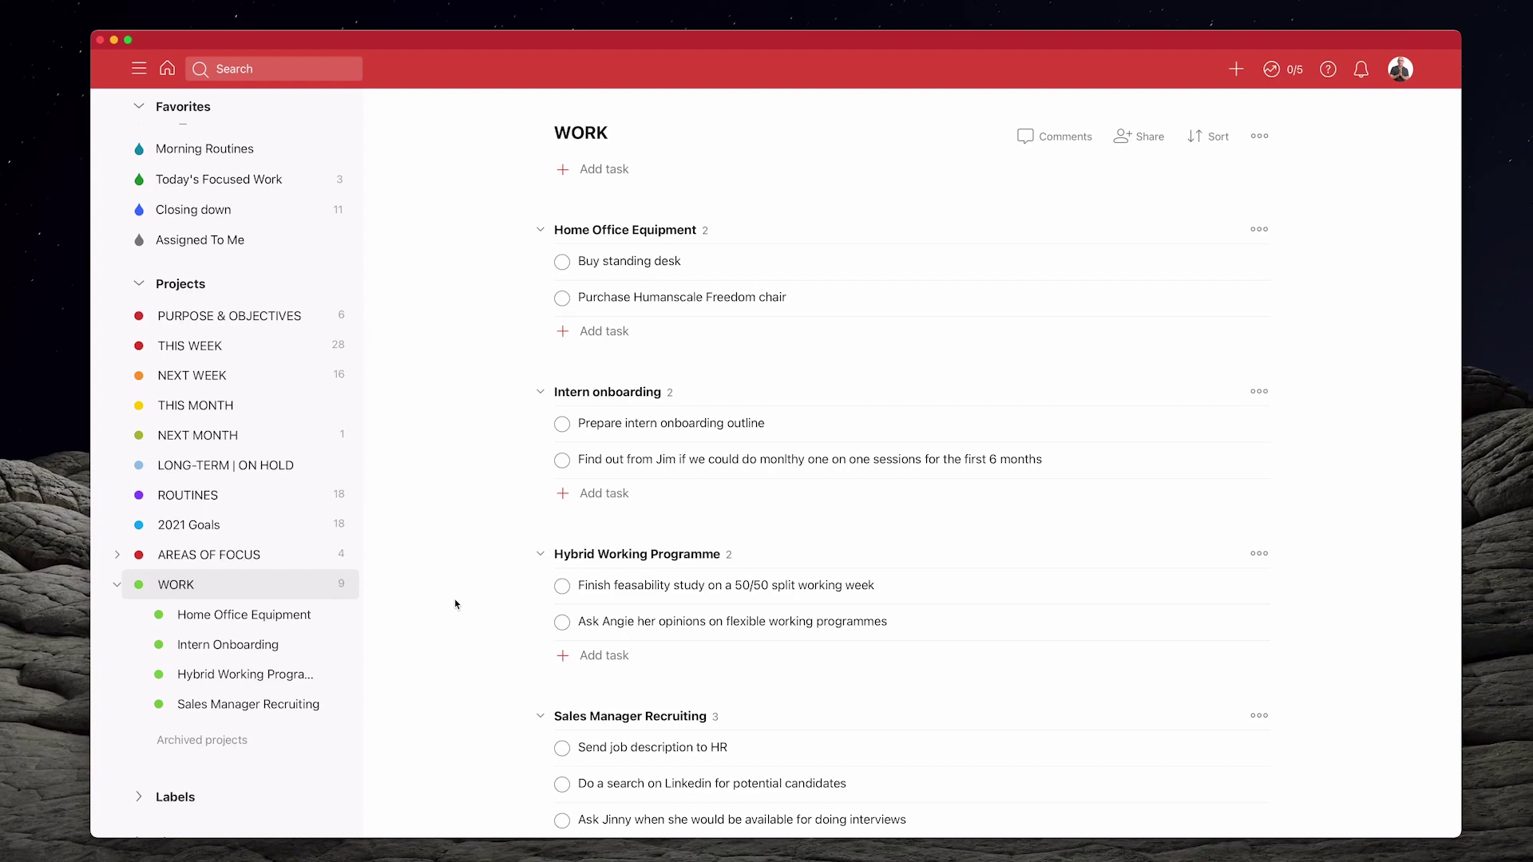
Step: Review the sections of the AREAS OF FOCUS project and expand its list of sub-projects
click(235, 556)
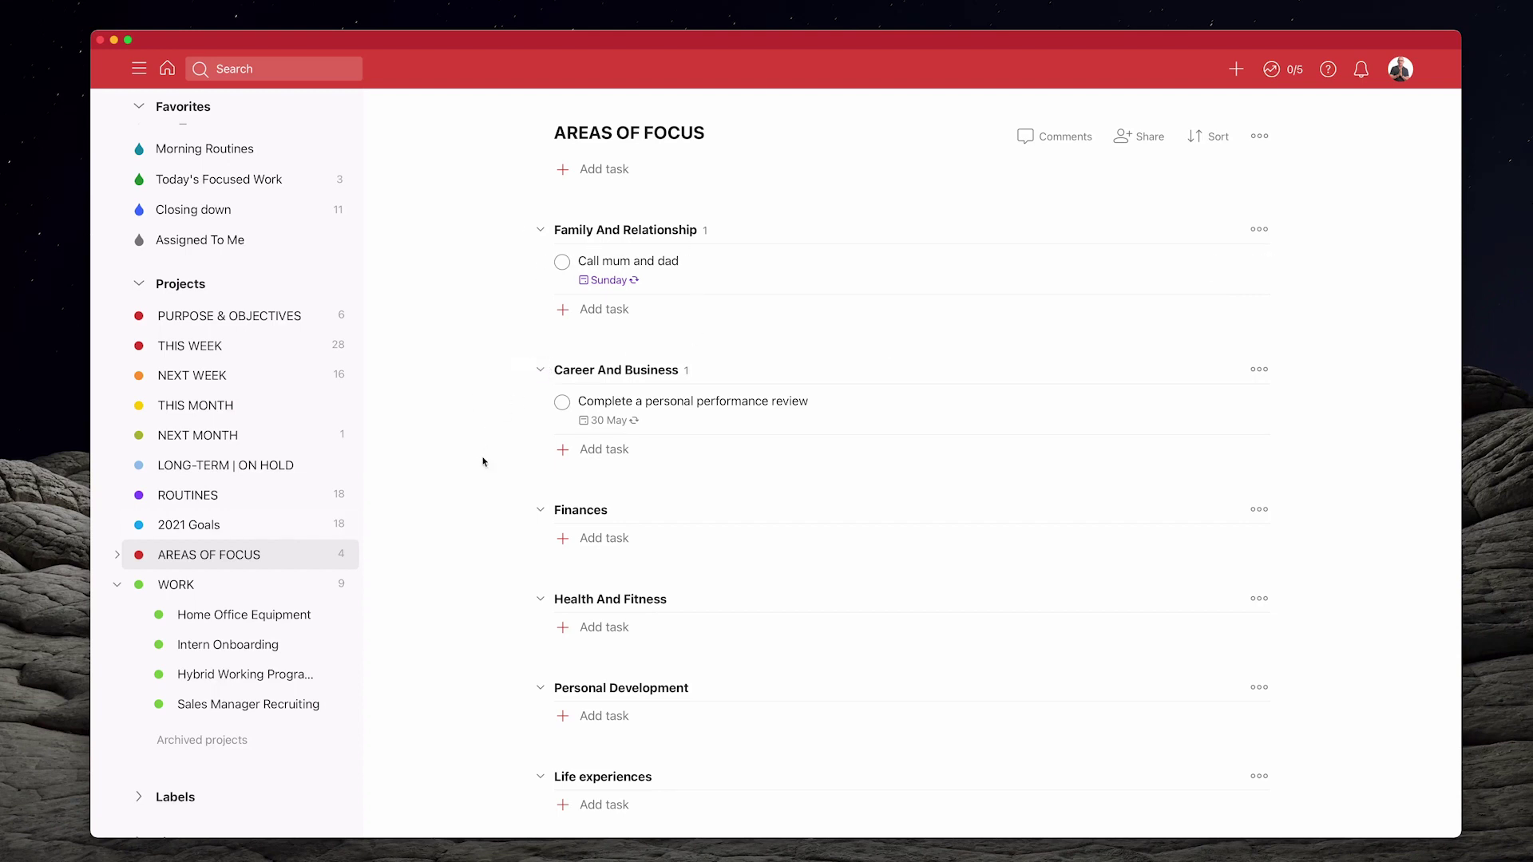
scroll(483, 460, down, 5)
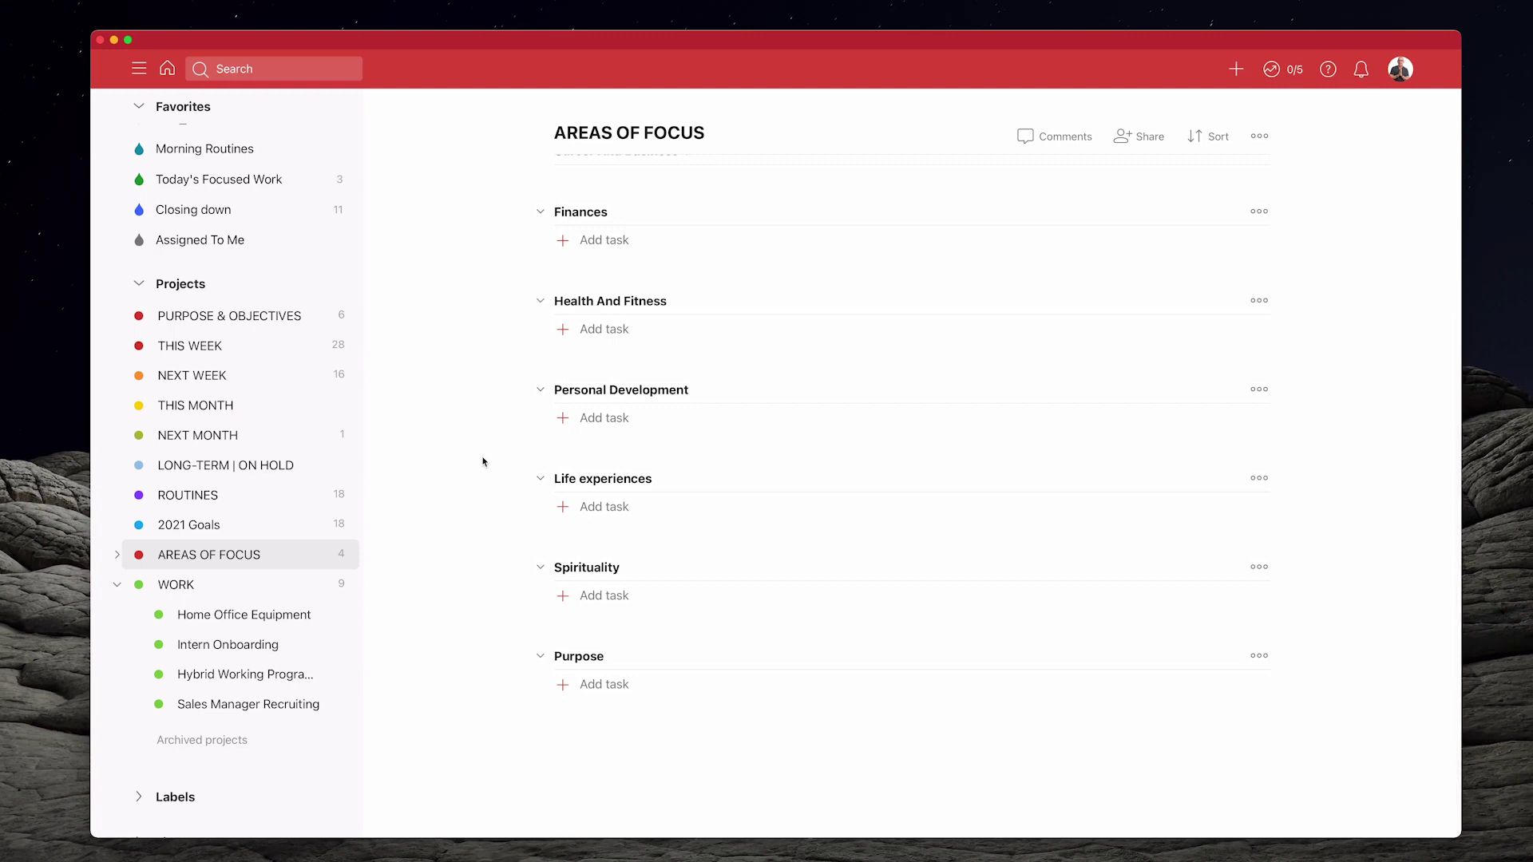
scroll(483, 462, up, 5)
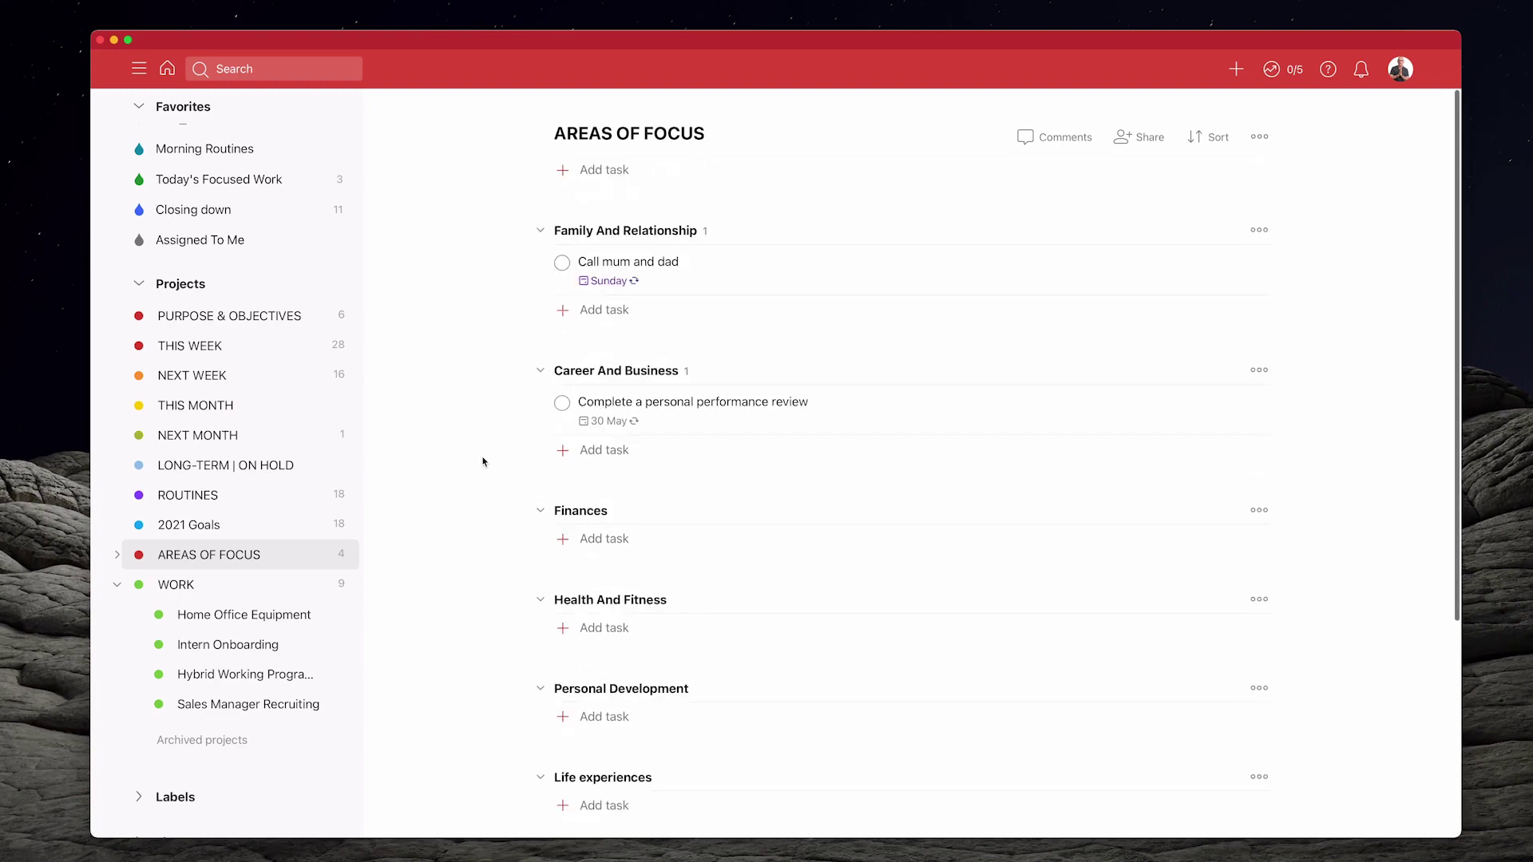
click(118, 557)
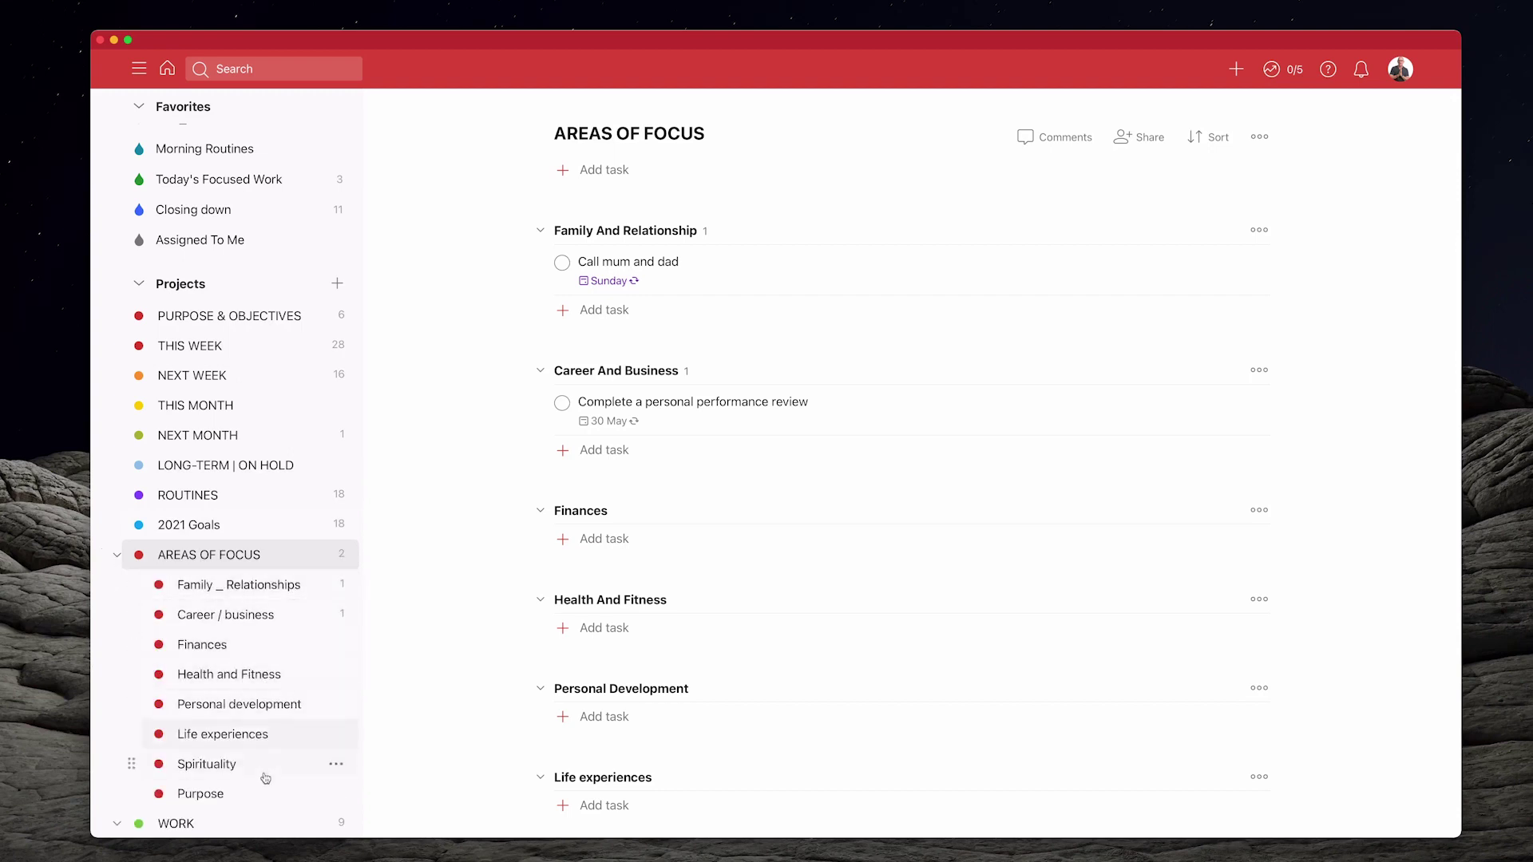
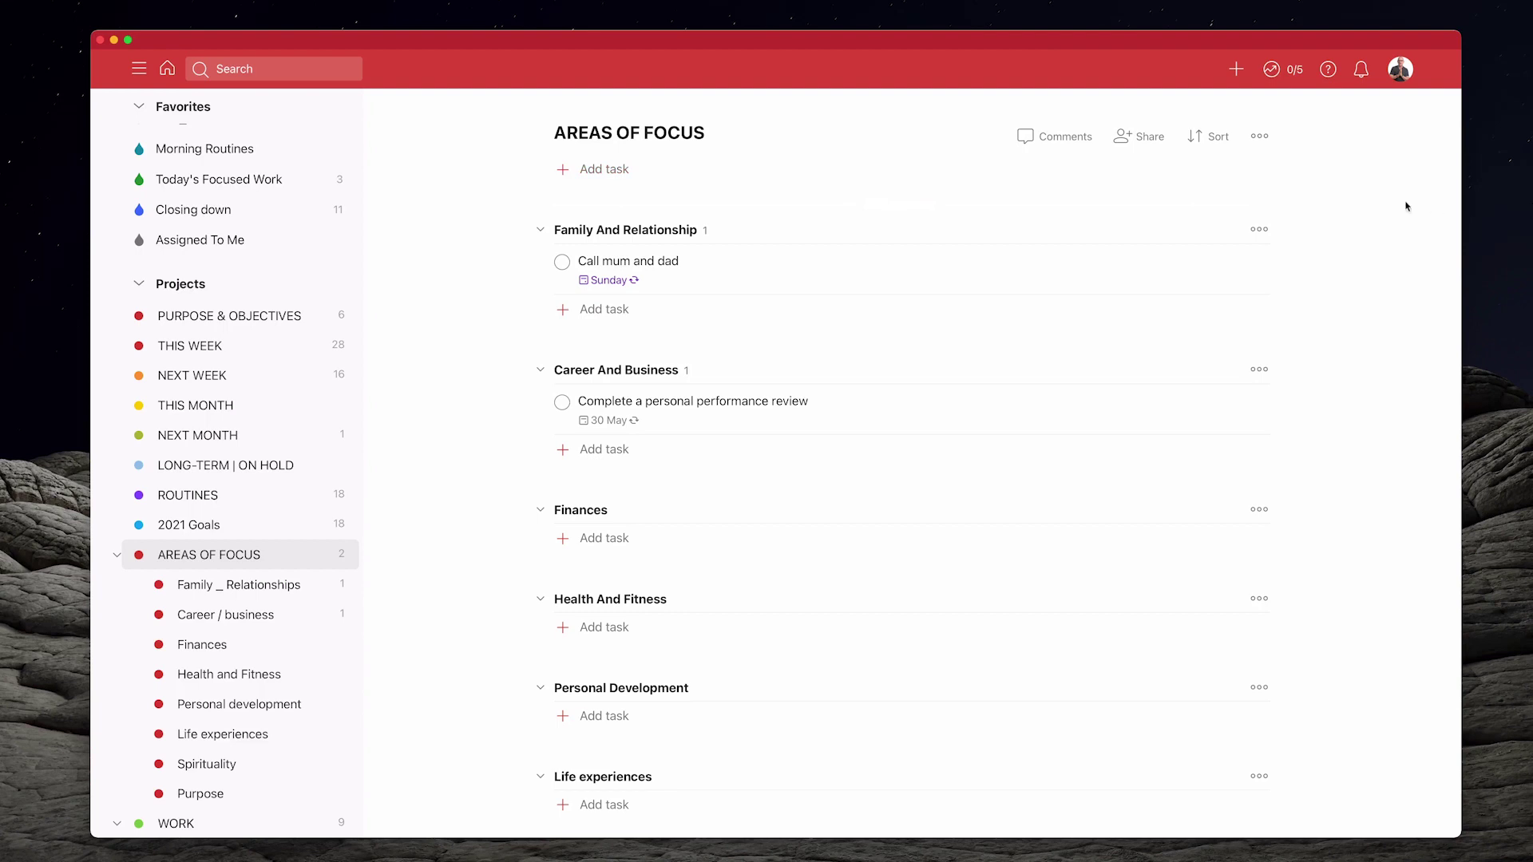
Step: Display the AREAS OF FOCUS project as a board, hide the sidebar and look across all its section columns
click(1260, 137)
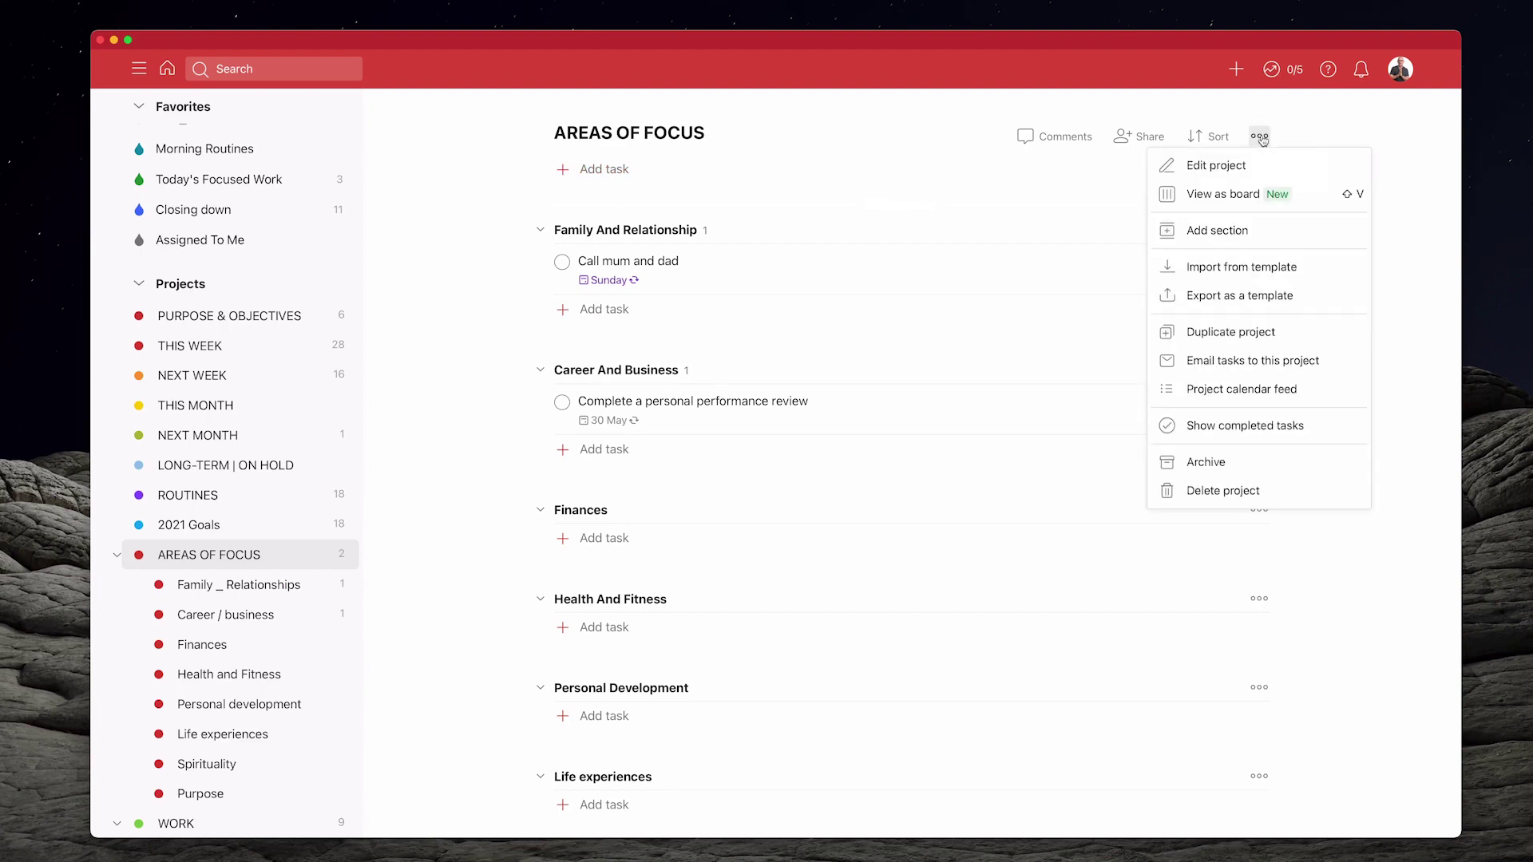
click(1246, 195)
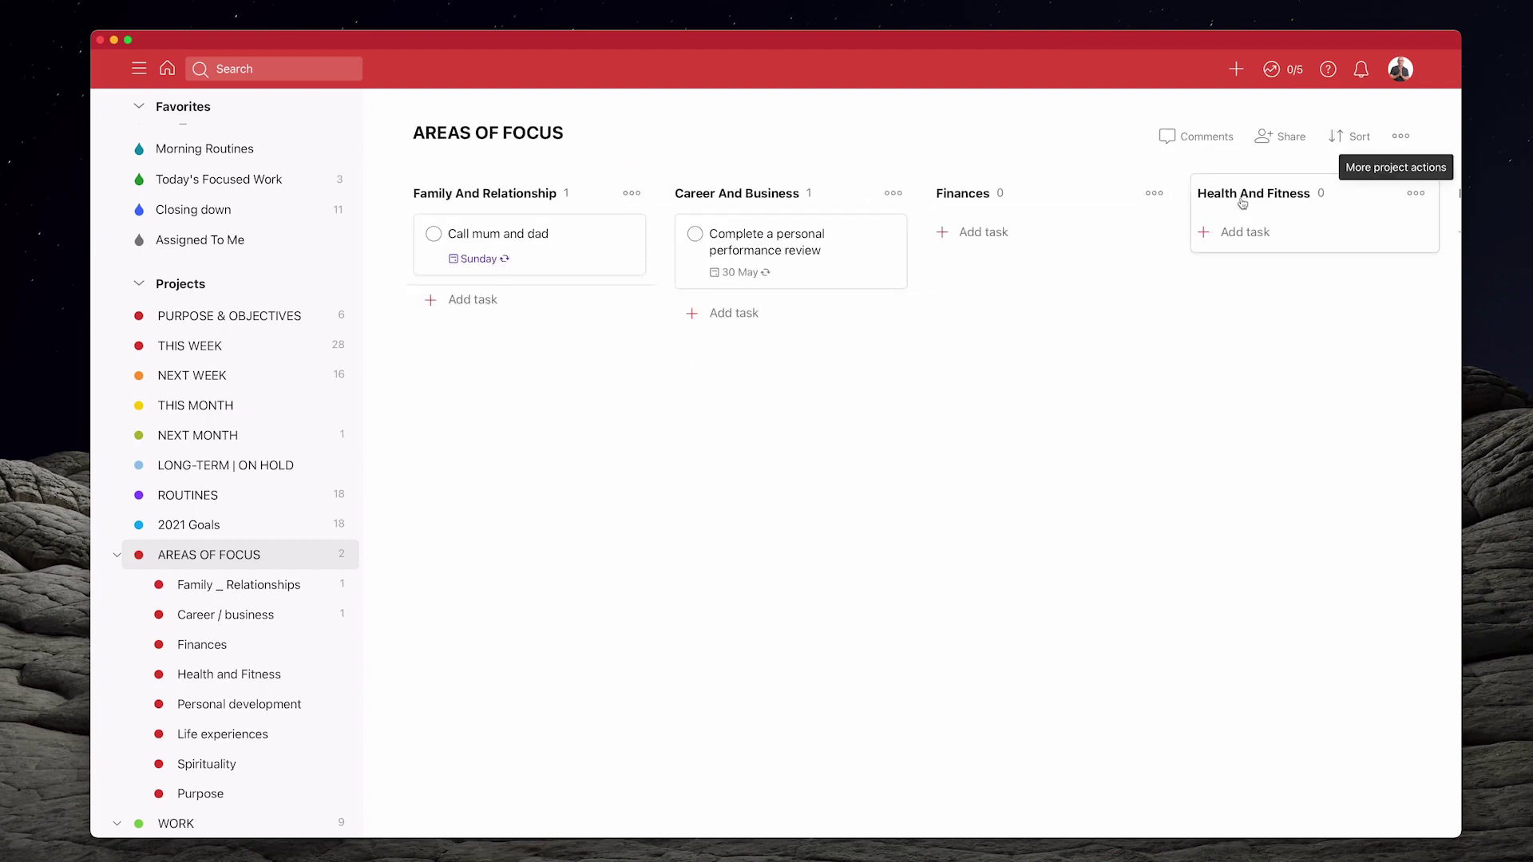
key(m)
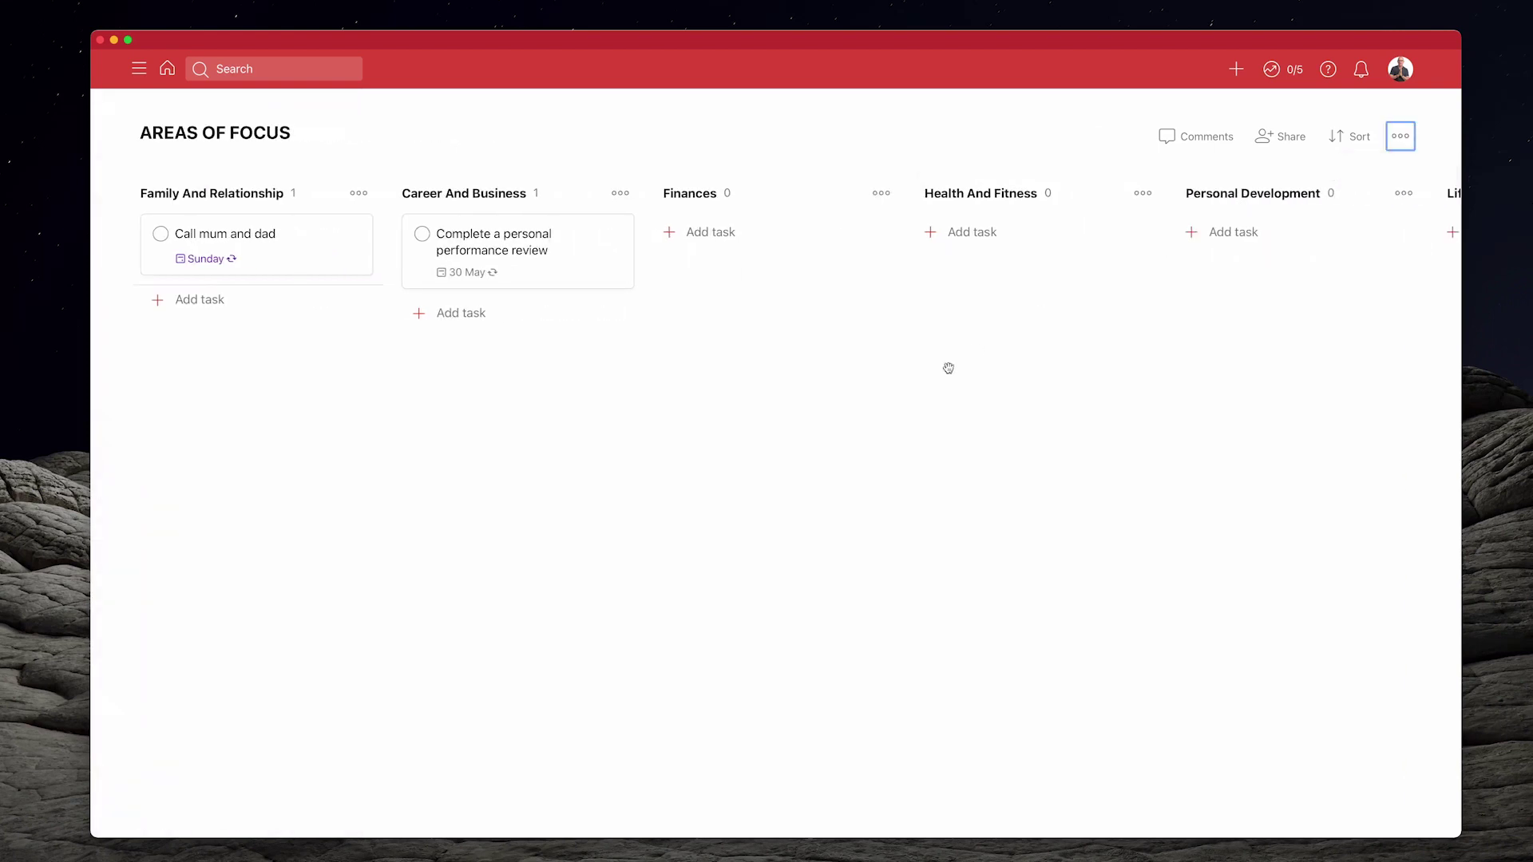
scroll(719, 335, right, 12)
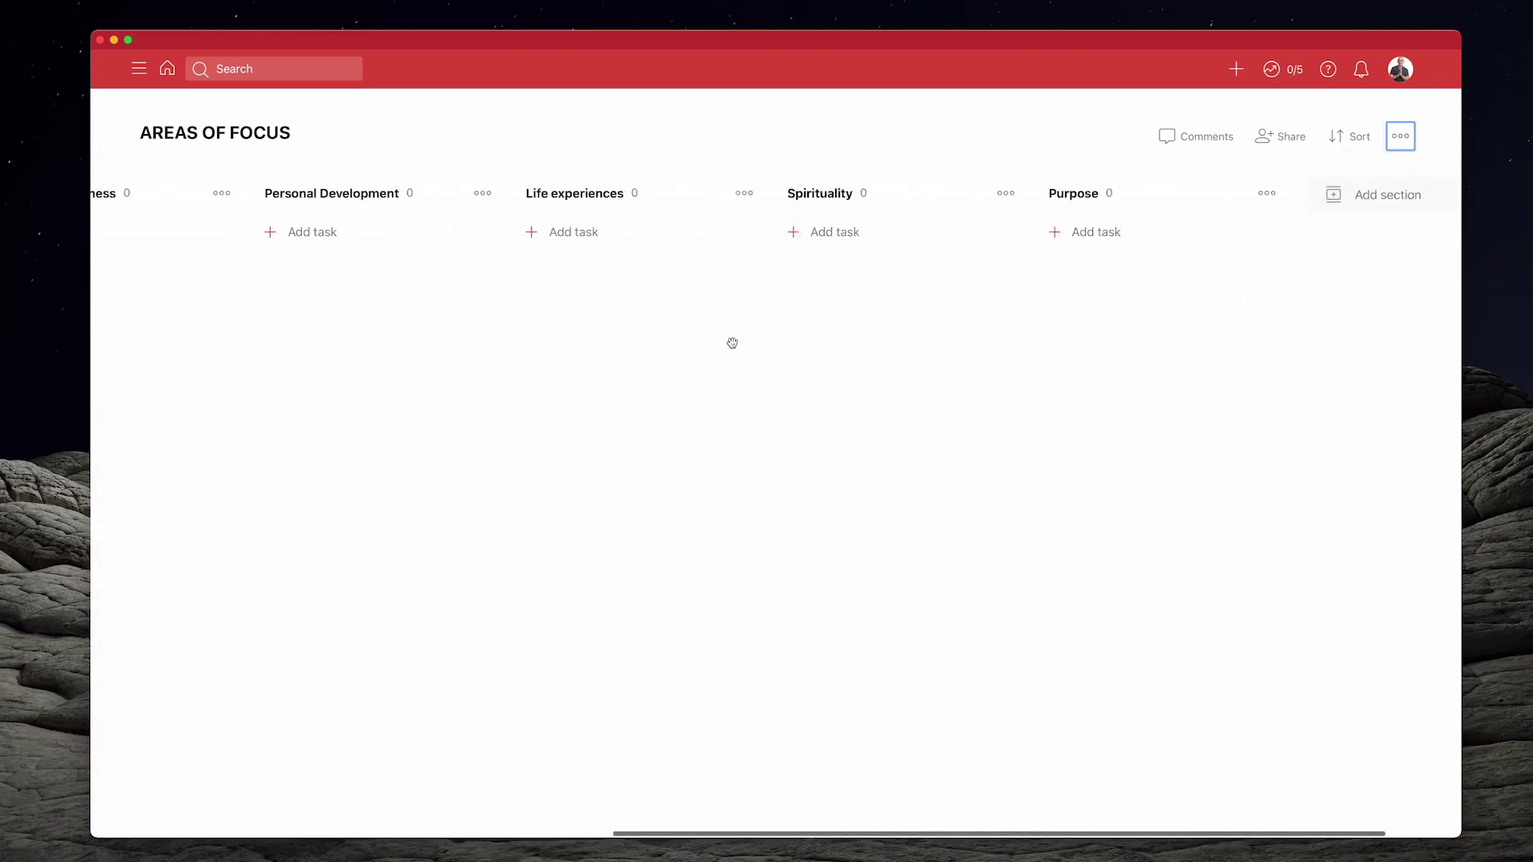
scroll(733, 344, left, 12)
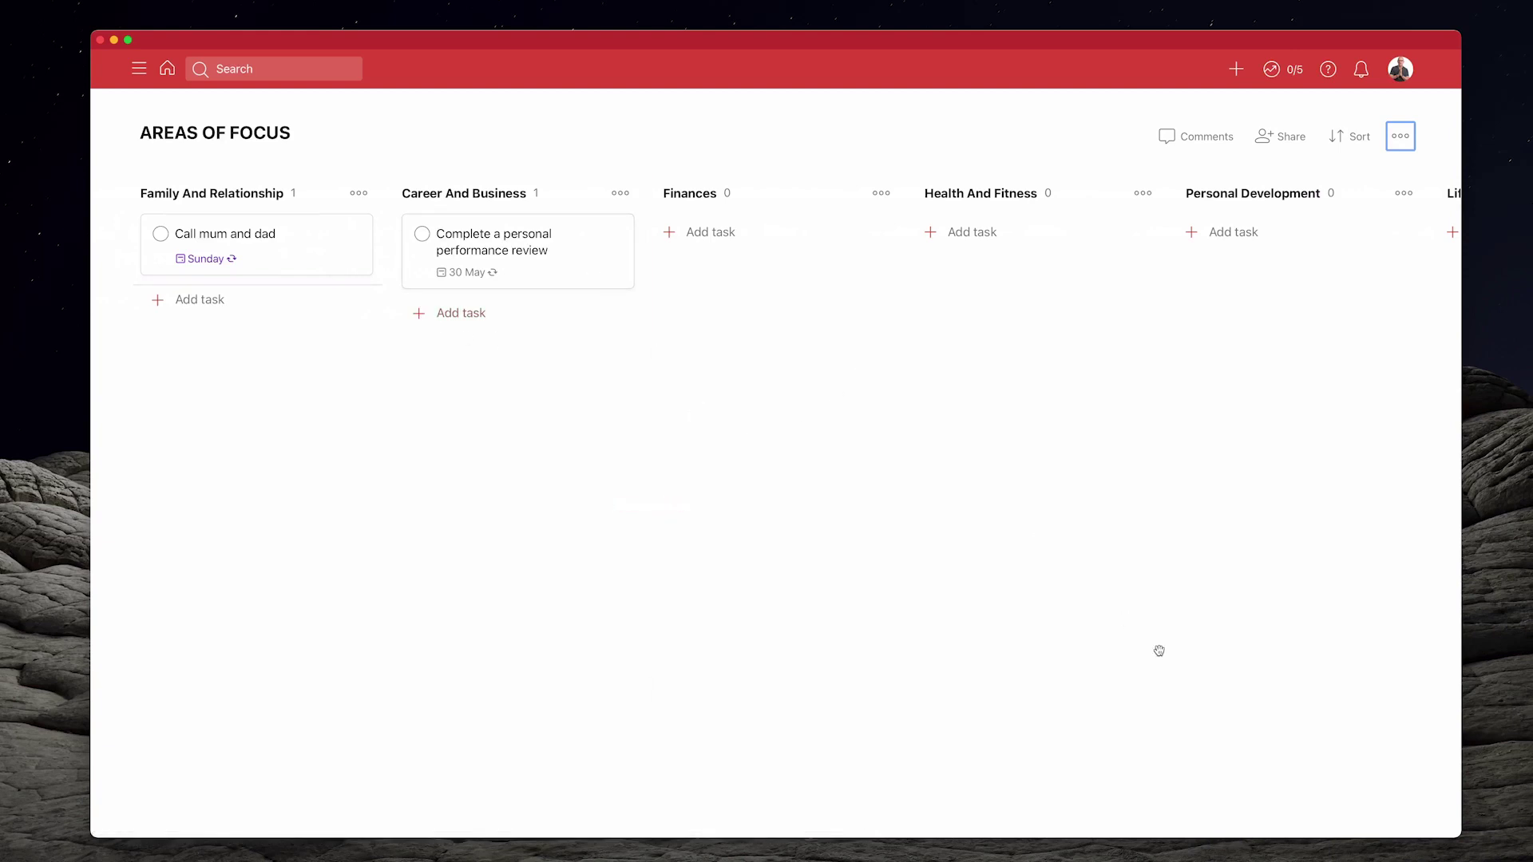
scroll(1159, 651, right, 12)
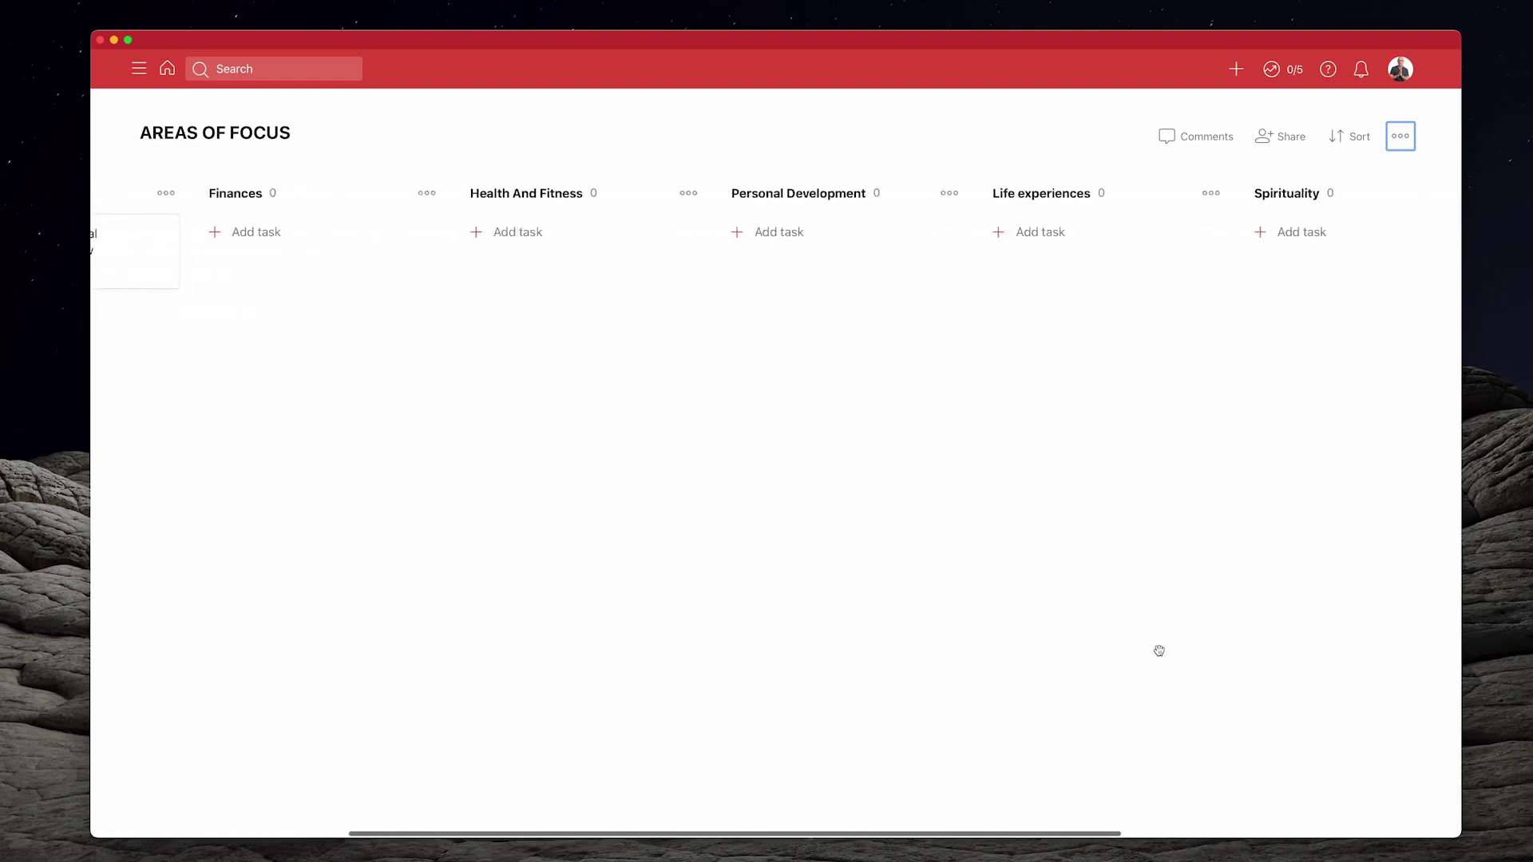
scroll(1159, 650, left, 12)
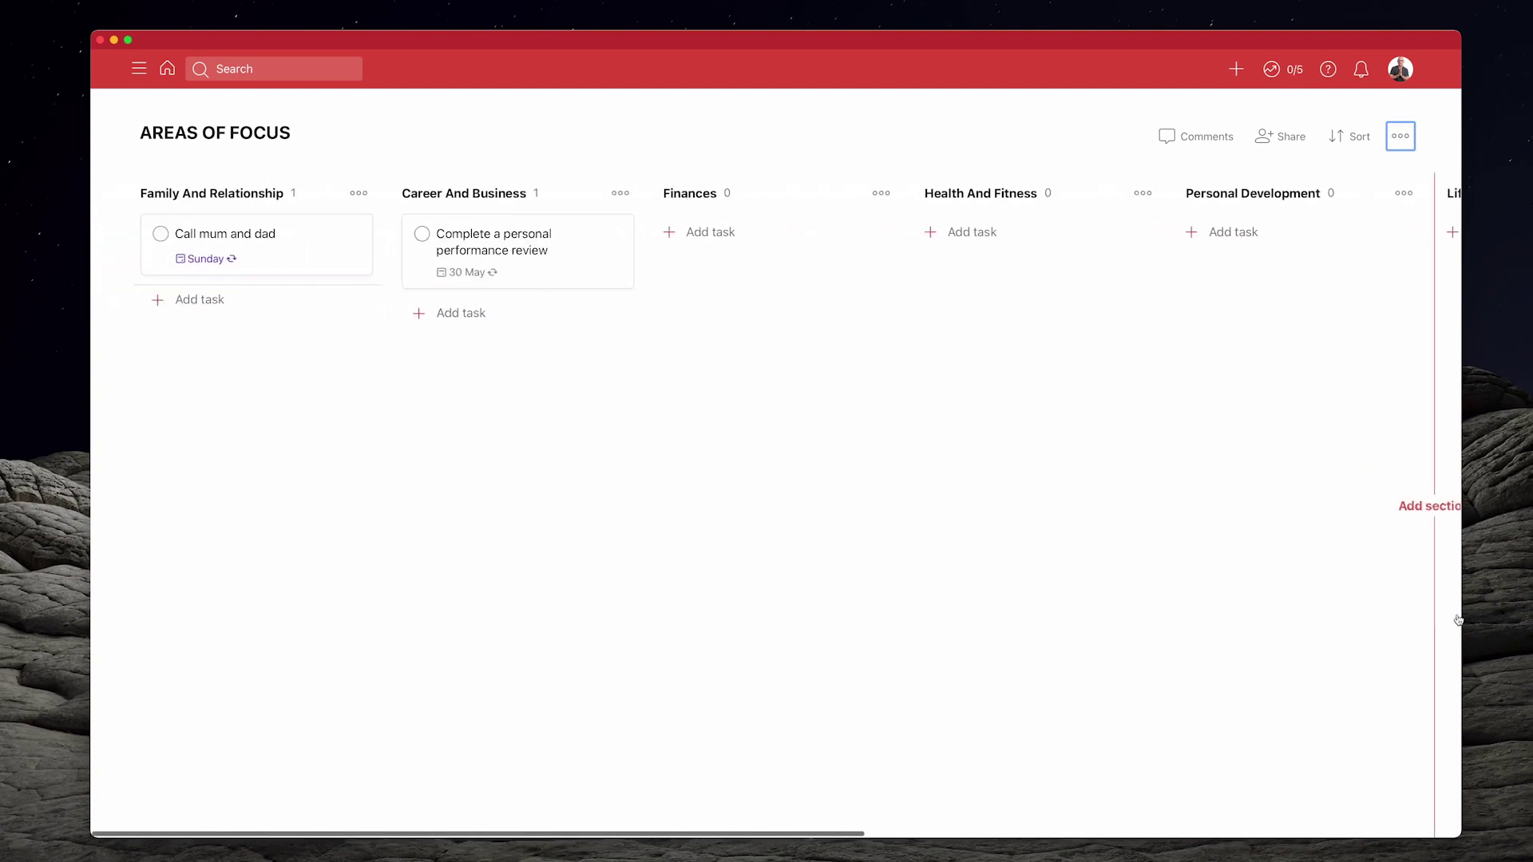
Step: Return the AREAS OF FOCUS project to the list layout and show the sidebar again
click(1400, 135)
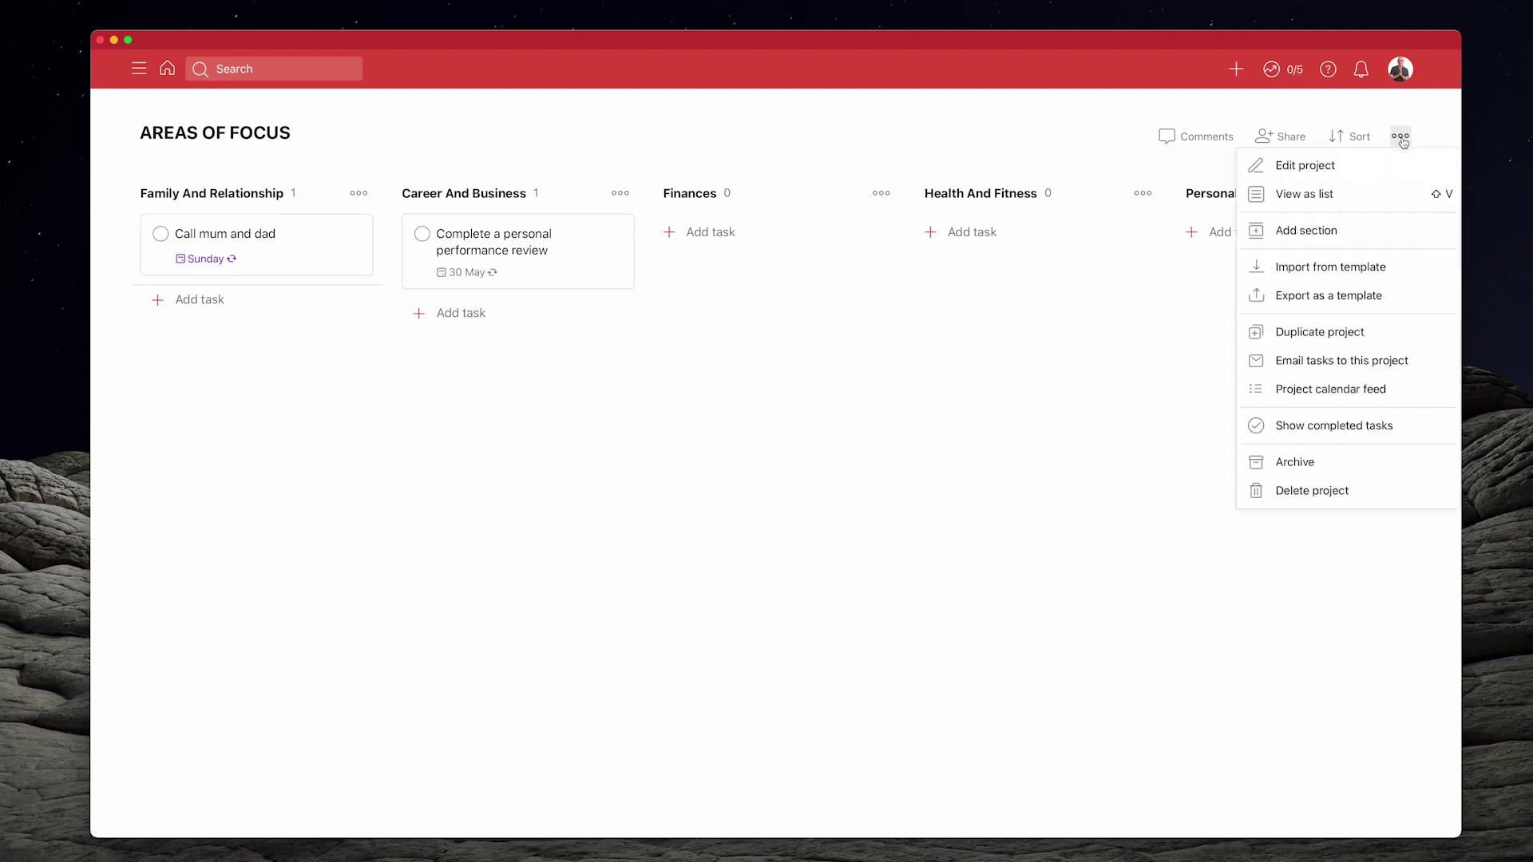
click(1310, 196)
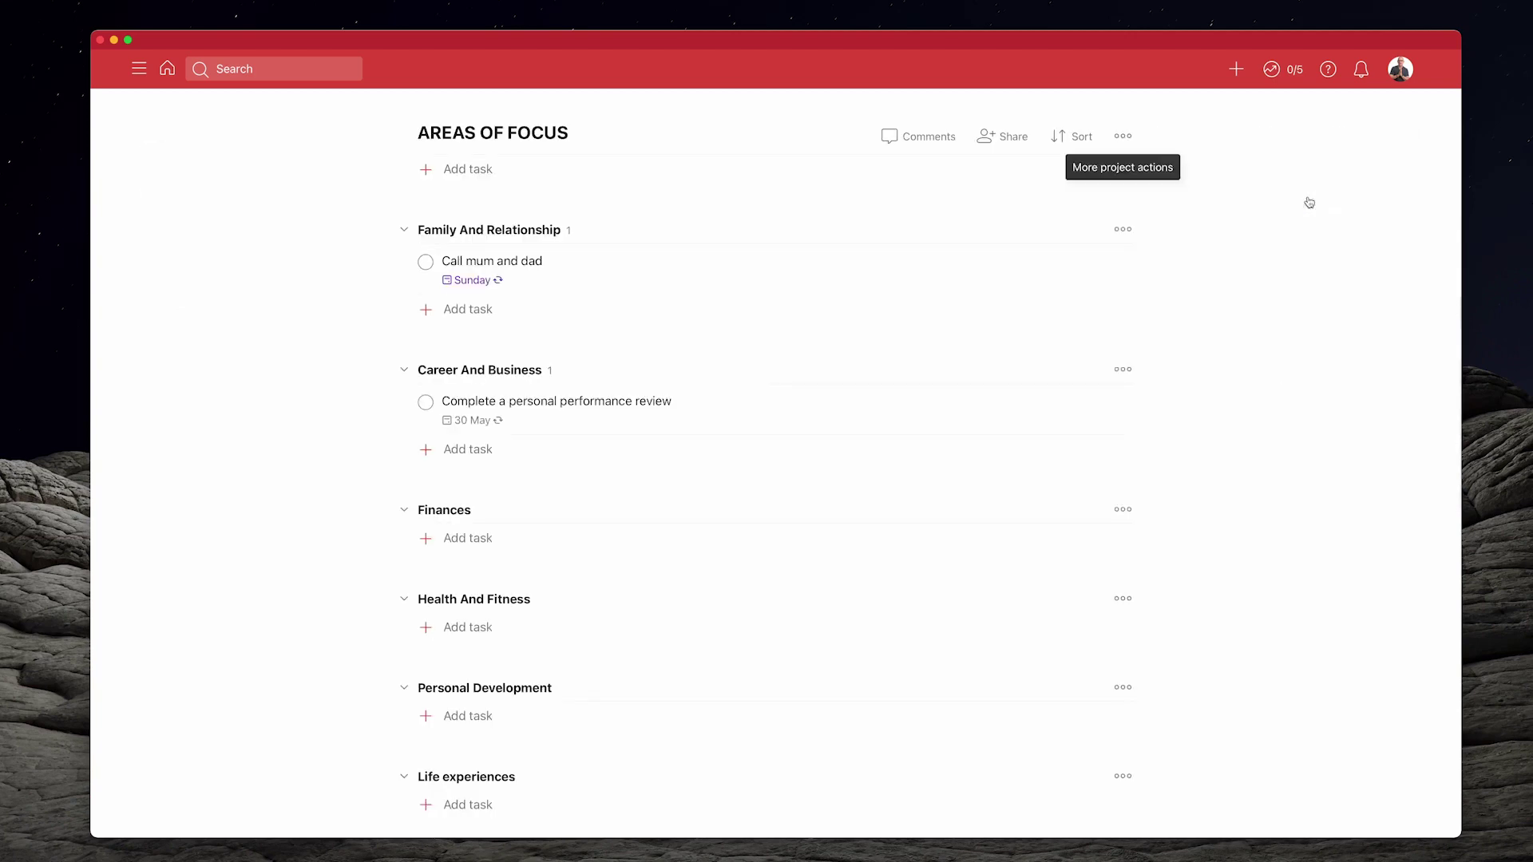
key(m)
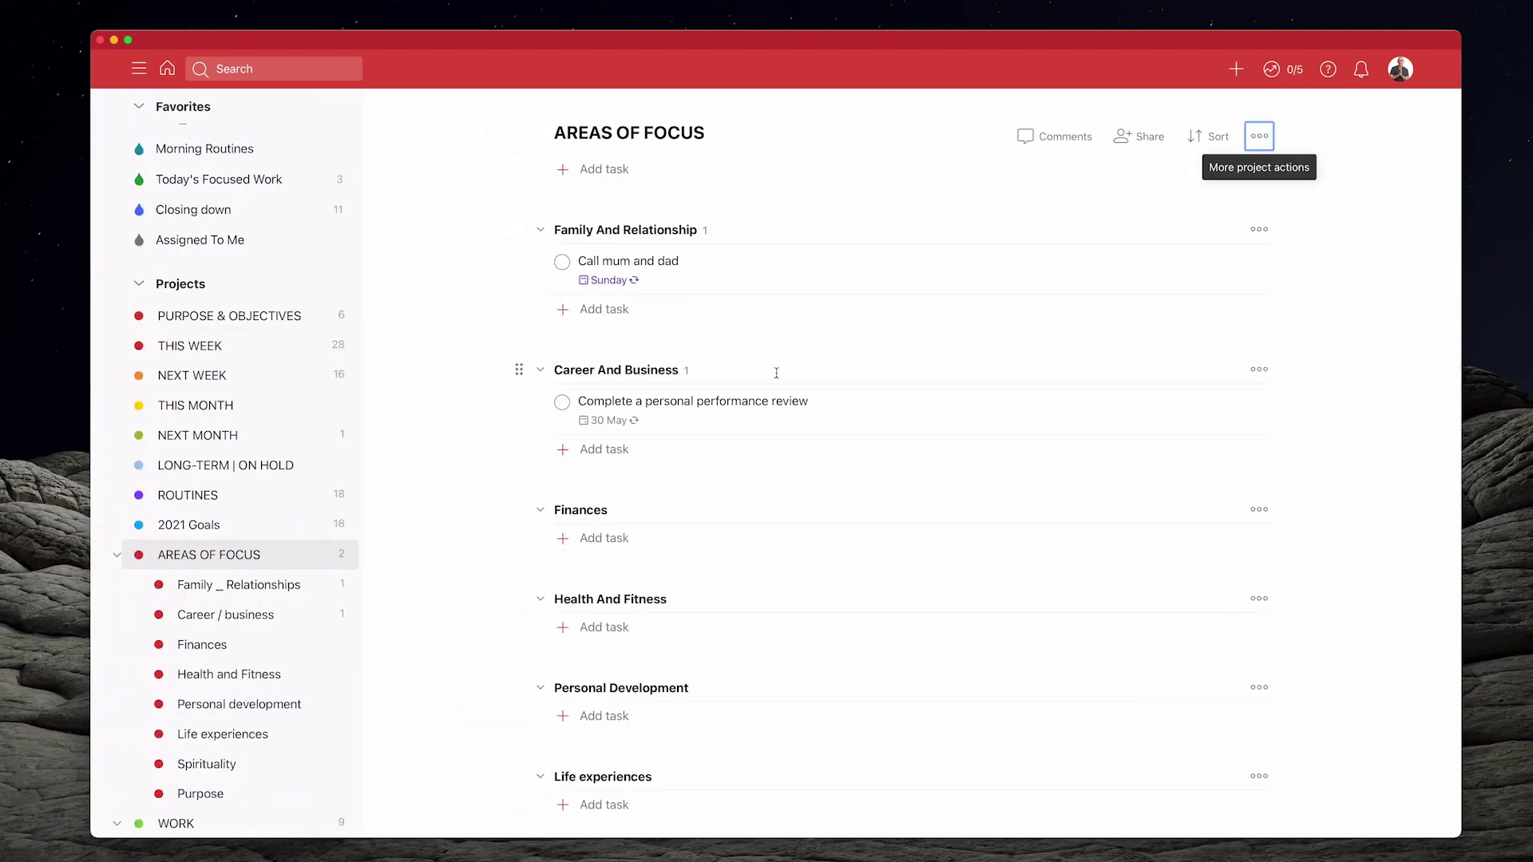
Step: View the tasks in the Family _ Relationships and Career / business sub-projects and look through the full project list
click(276, 592)
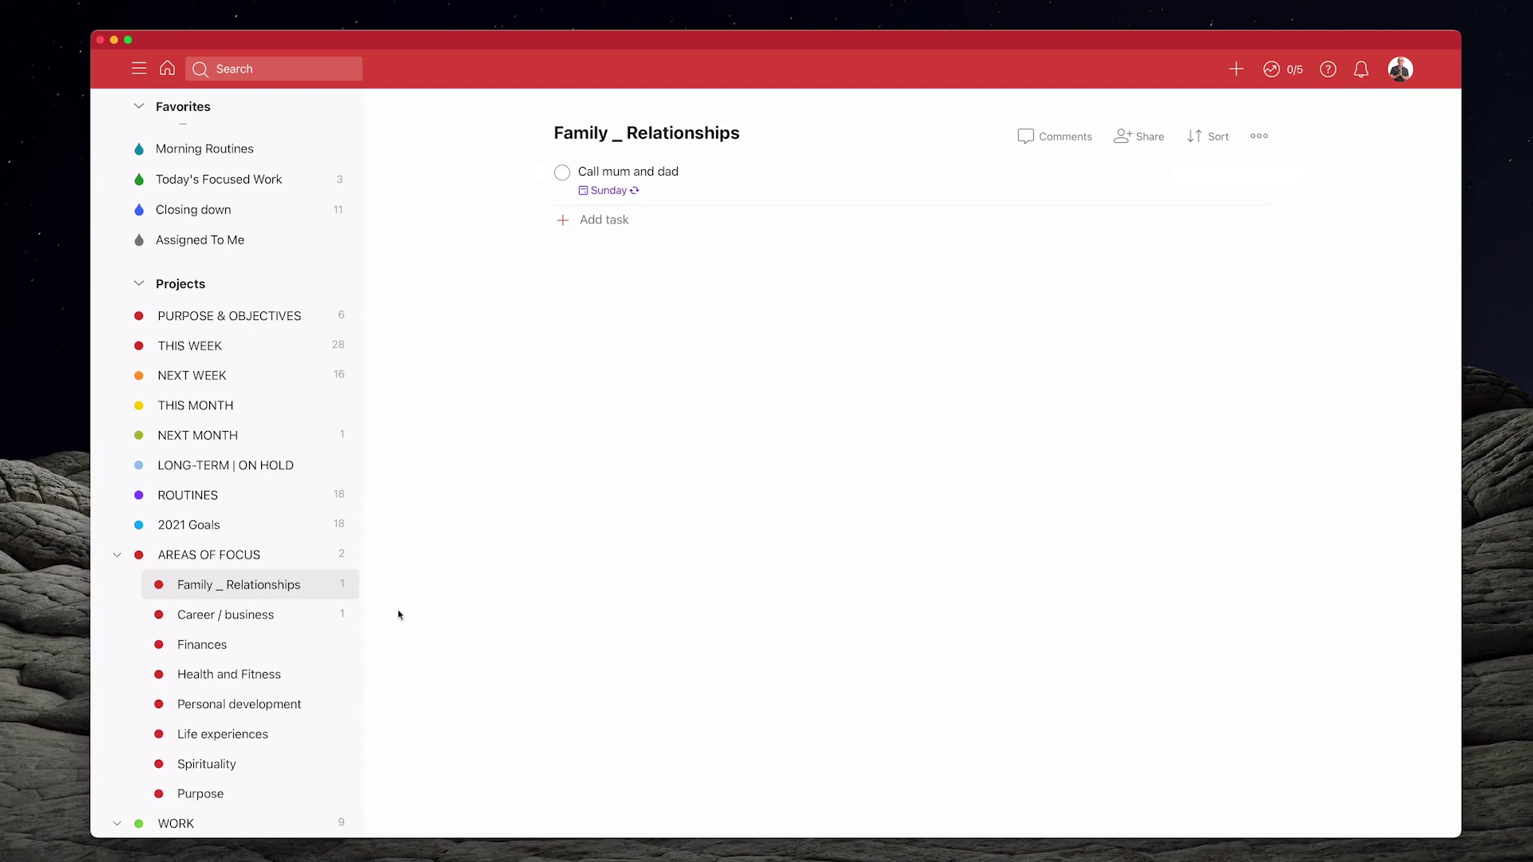
click(225, 614)
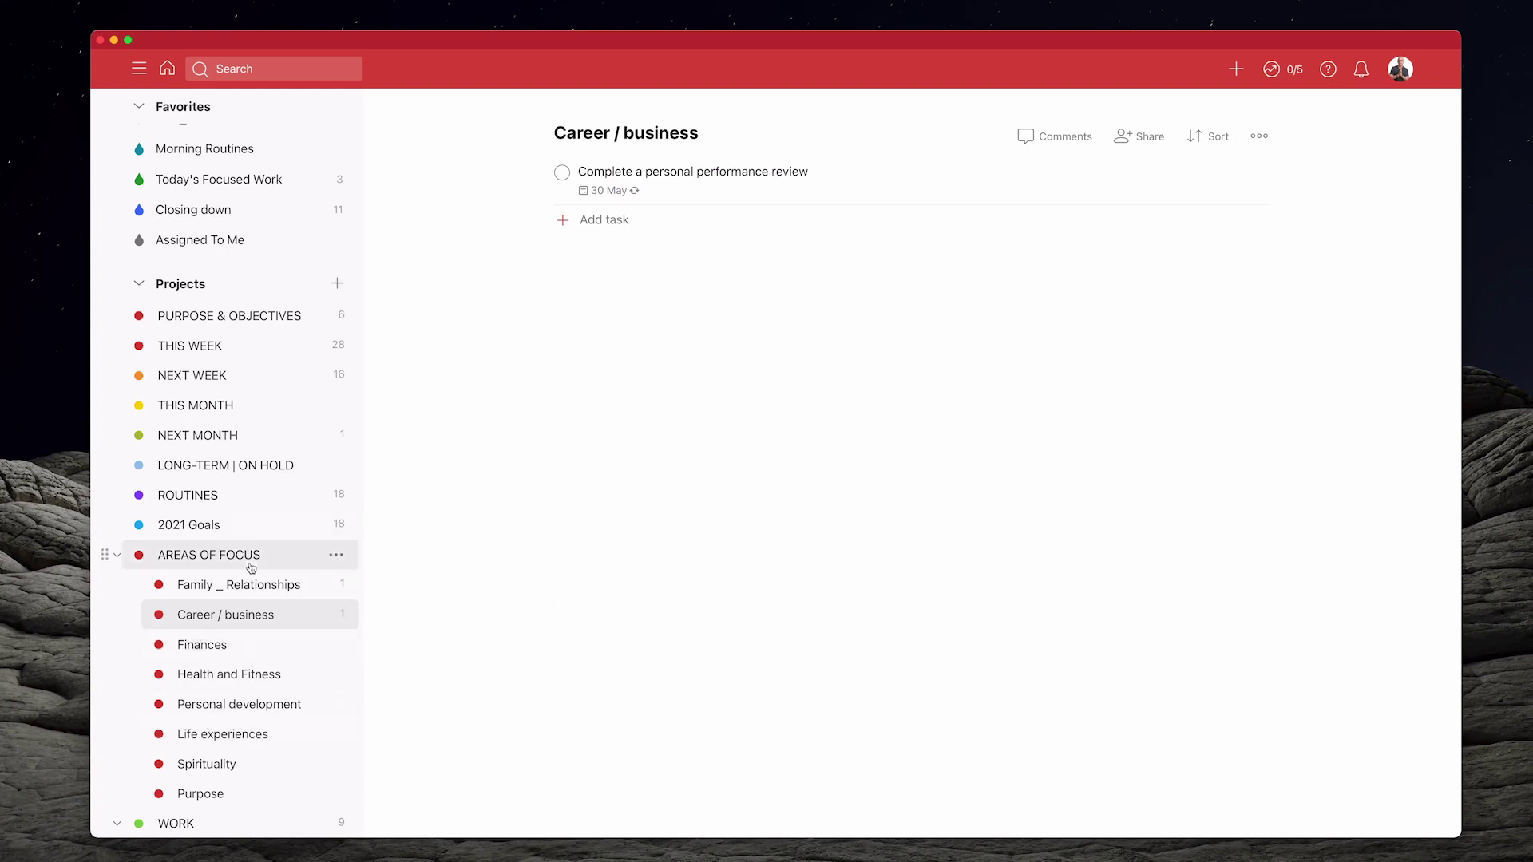
scroll(206, 699, down, 5)
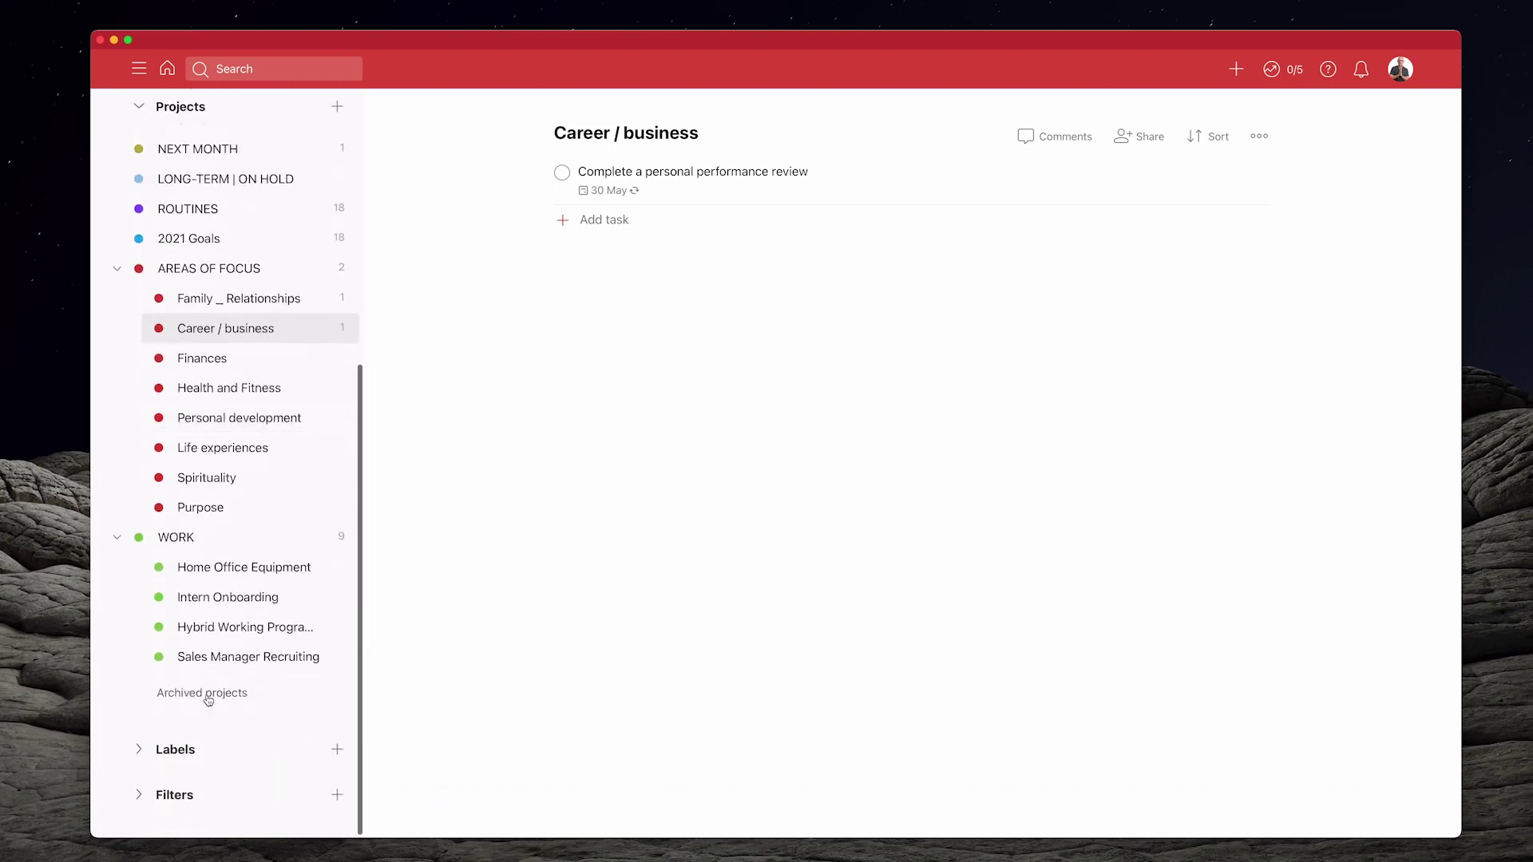
scroll(208, 700, up, 8)
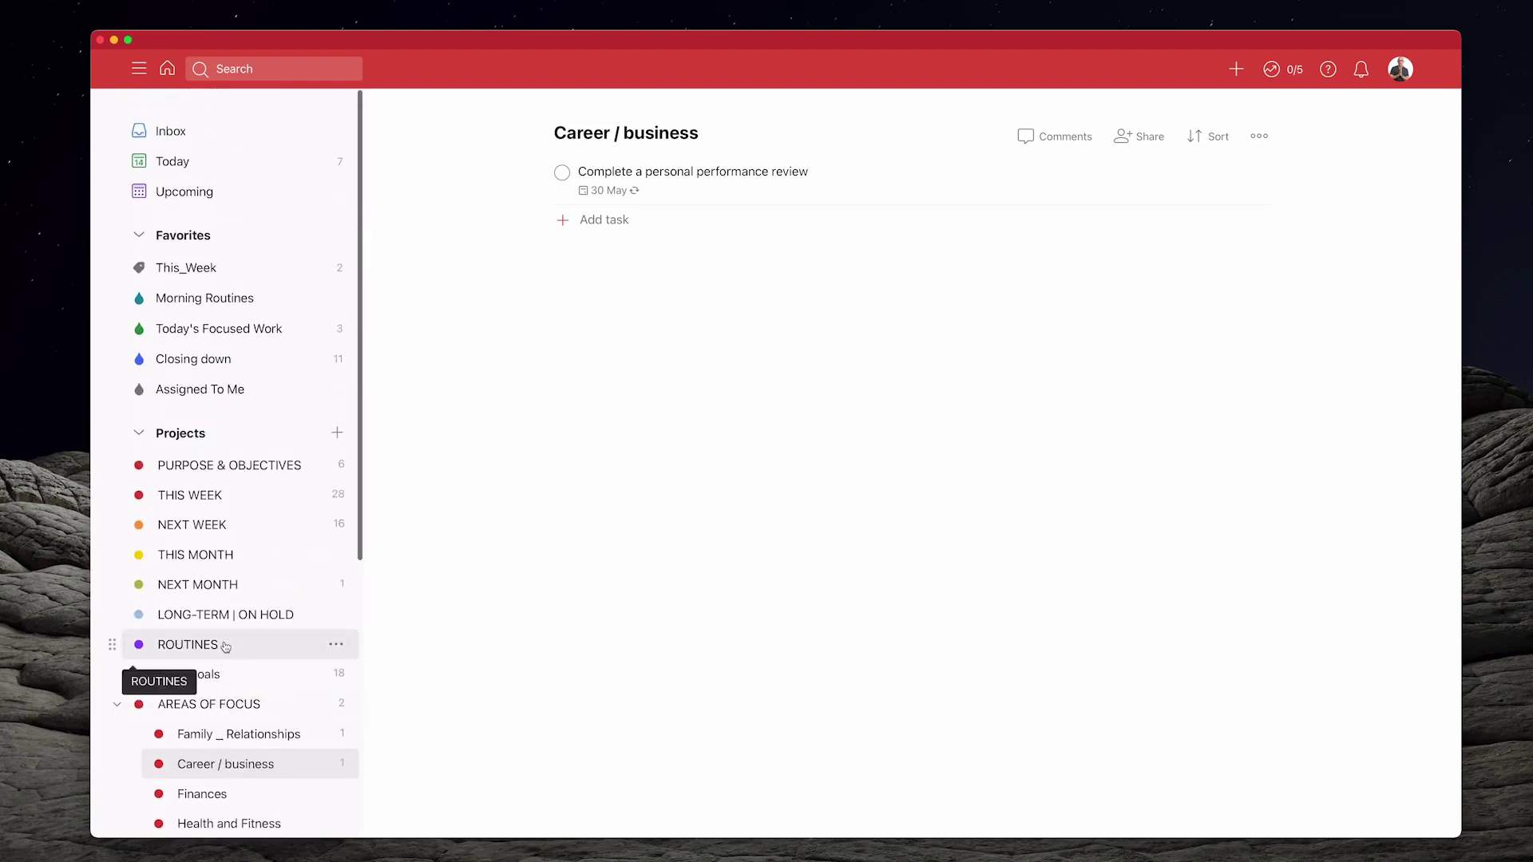
scroll(231, 663, down, 5)
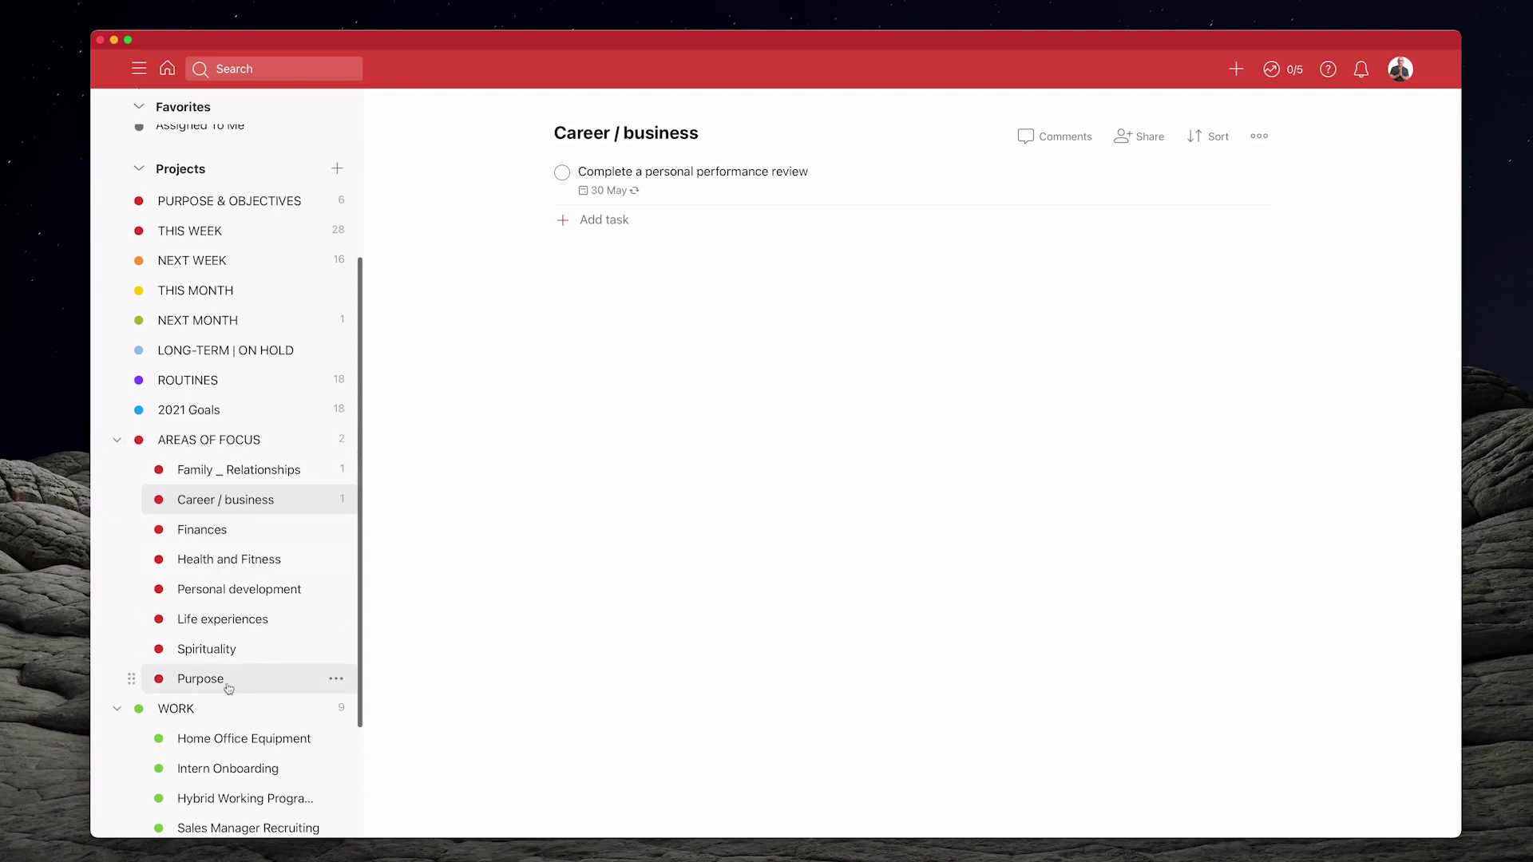
Step: Add a red, list-view sub-project named TEST directly below Purpose in AREAS OF FOCUS
click(336, 679)
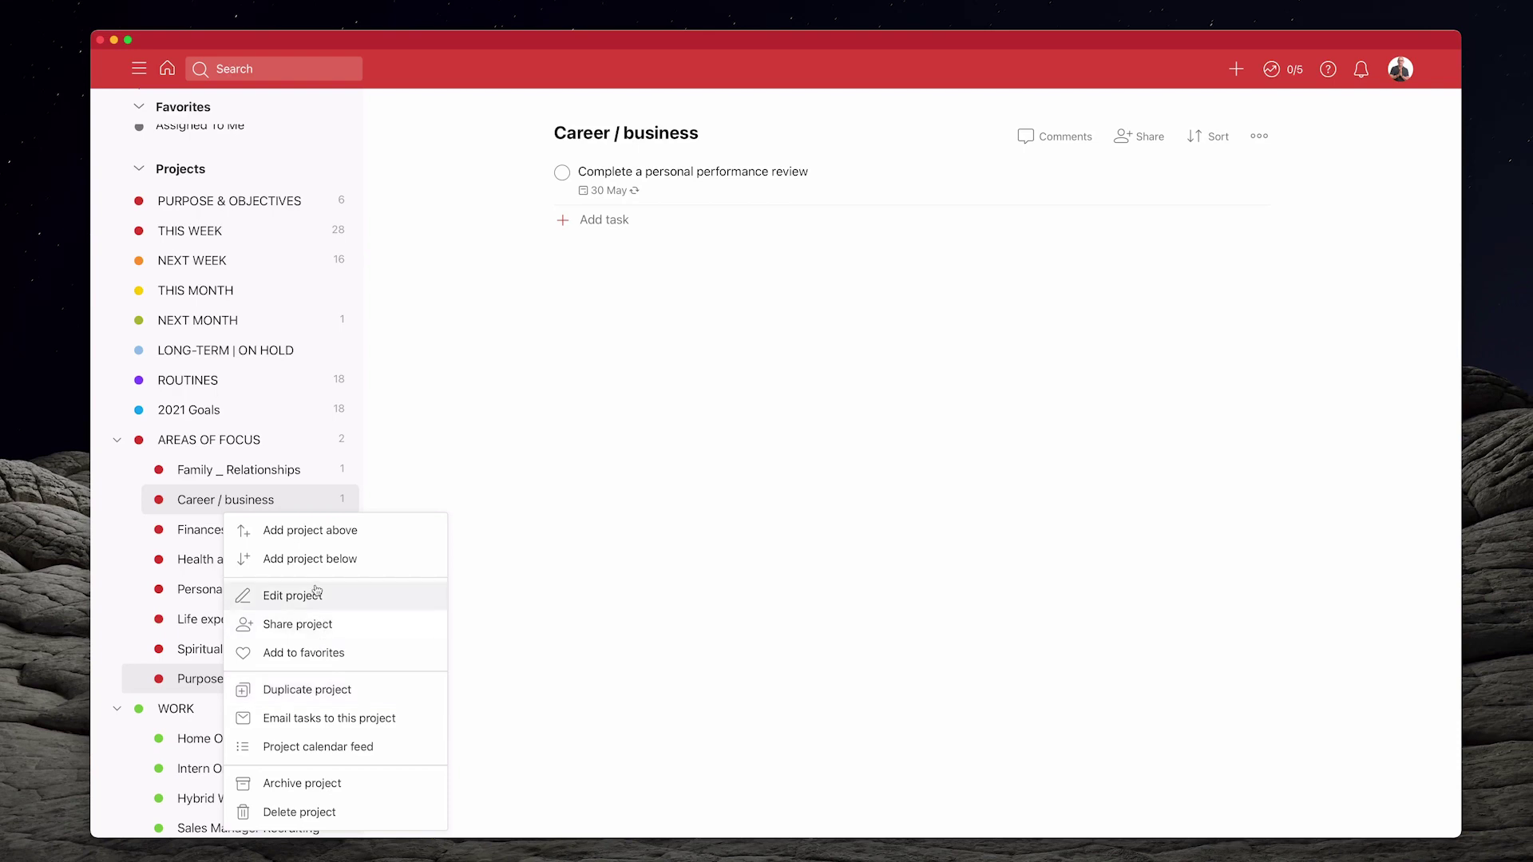
click(312, 560)
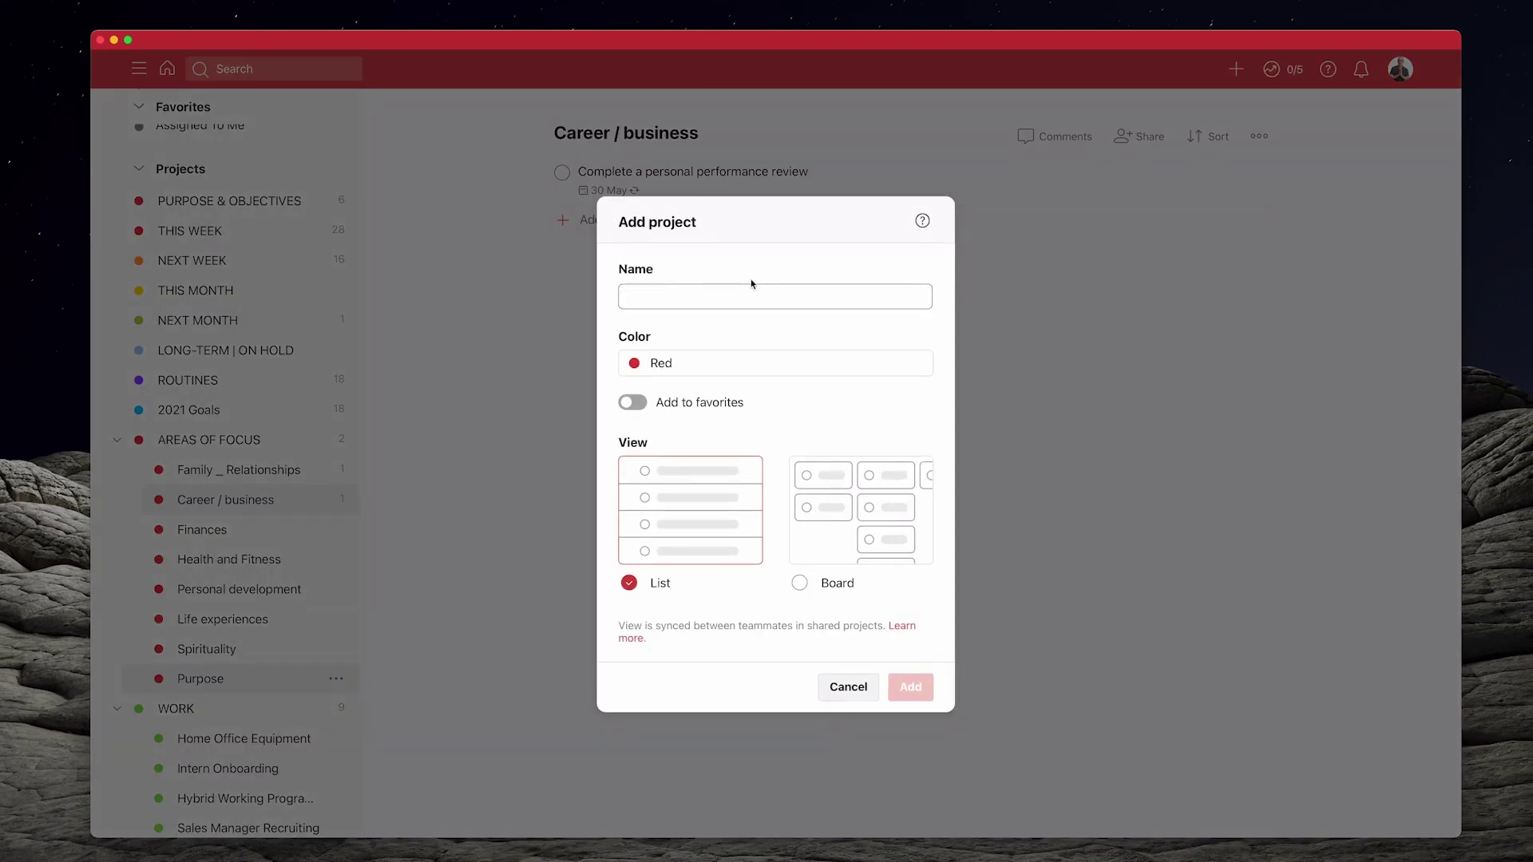
text(TEST)
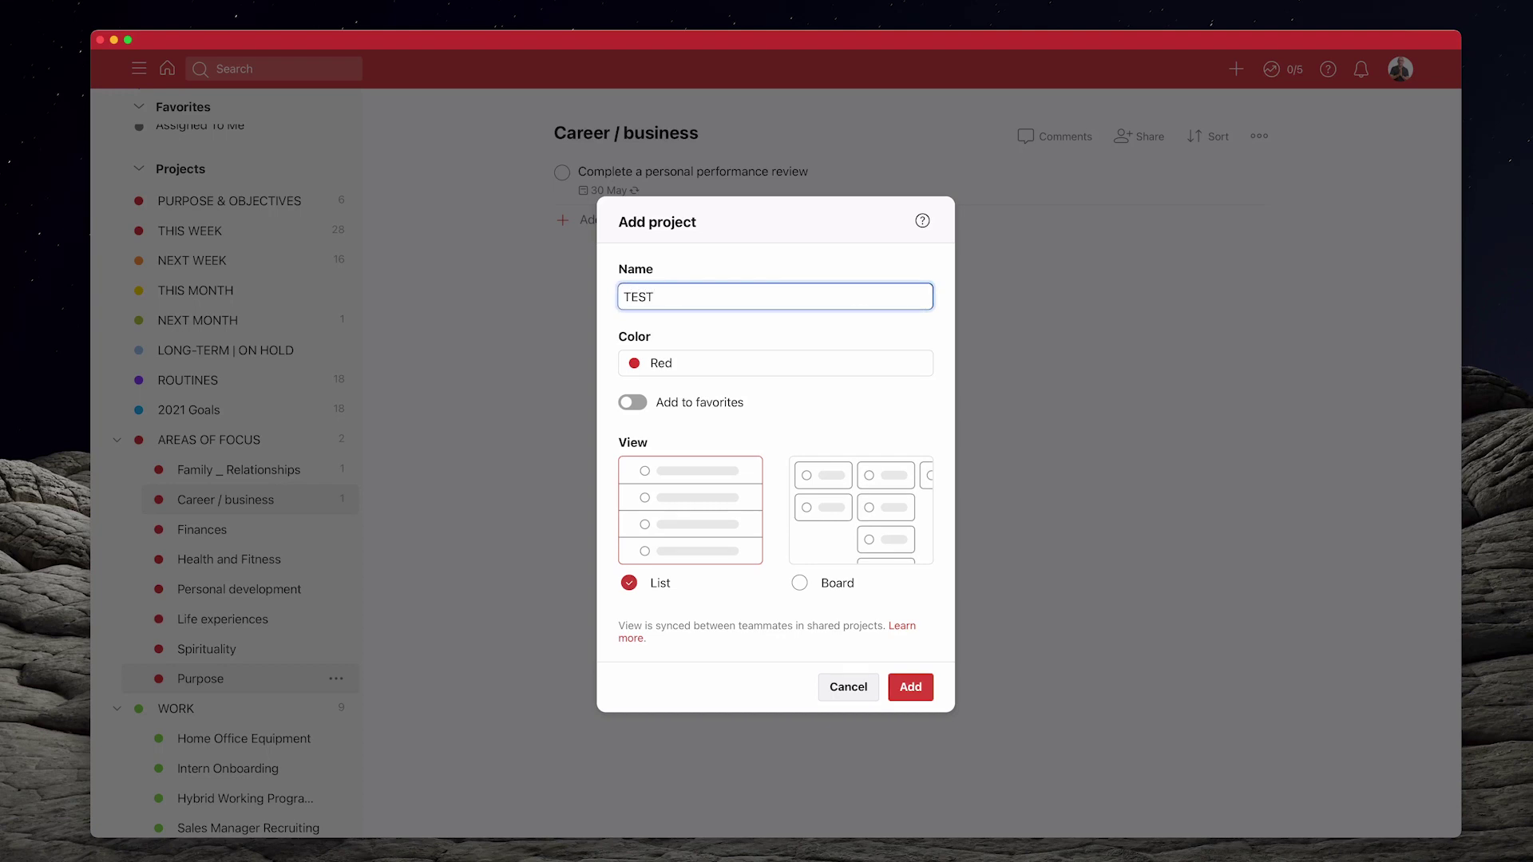
click(910, 689)
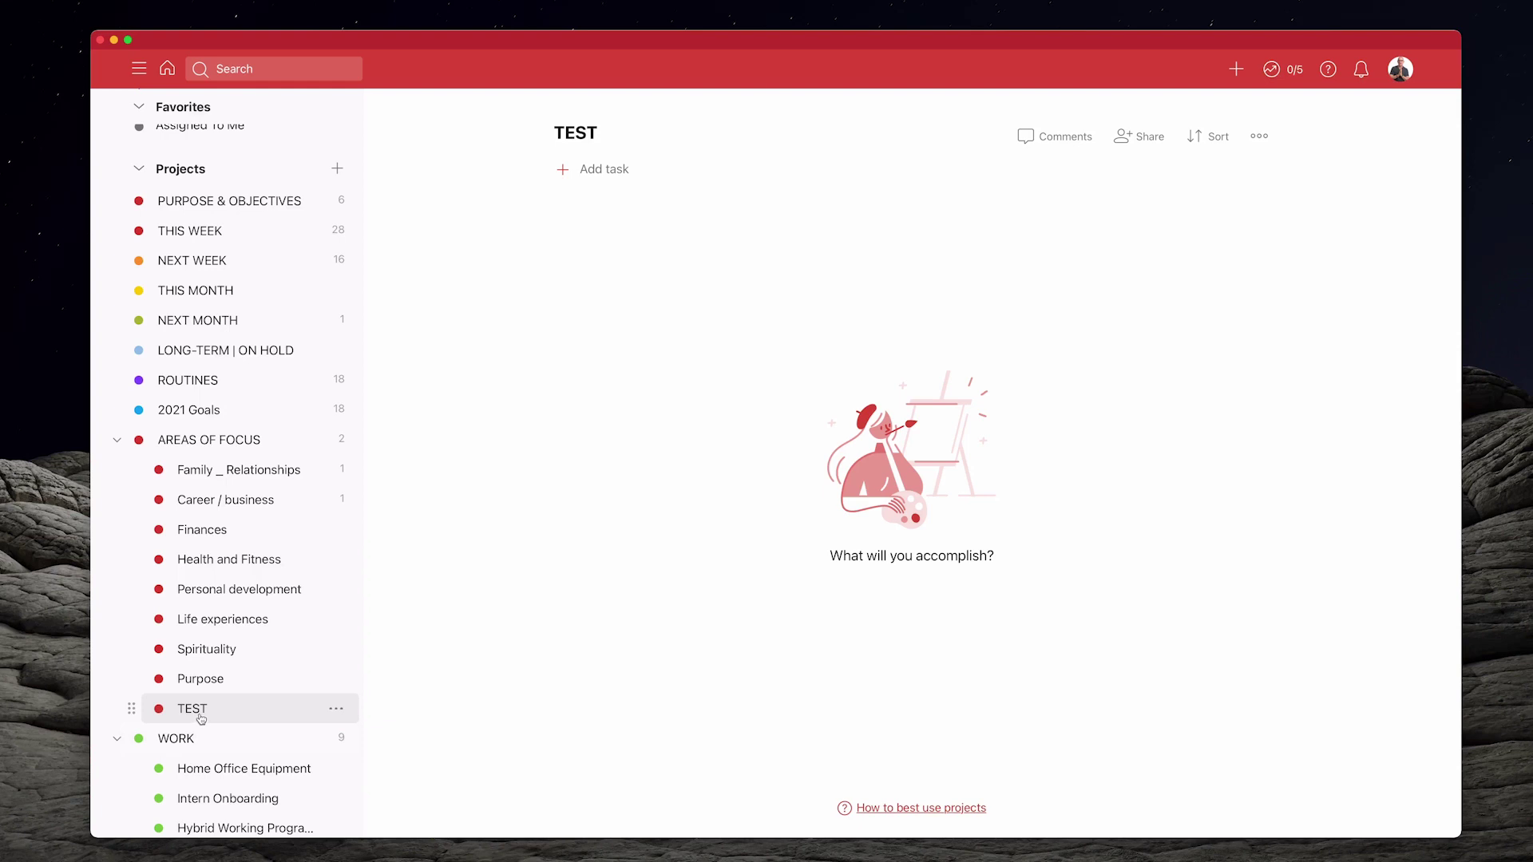
Step: Delete the TEST sub-project from AREAS OF FOCUS
click(336, 708)
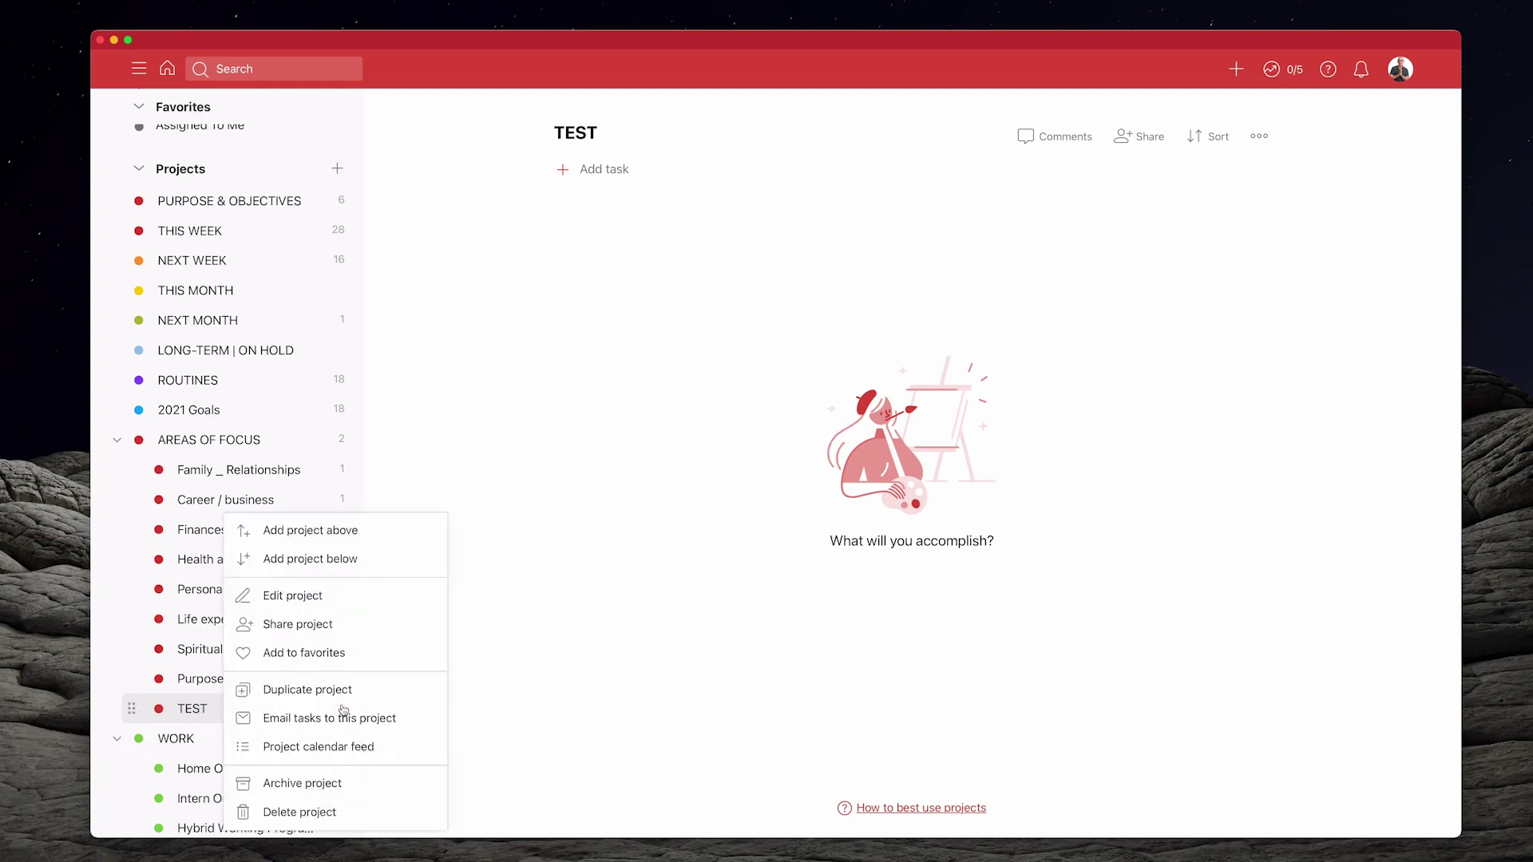
click(359, 812)
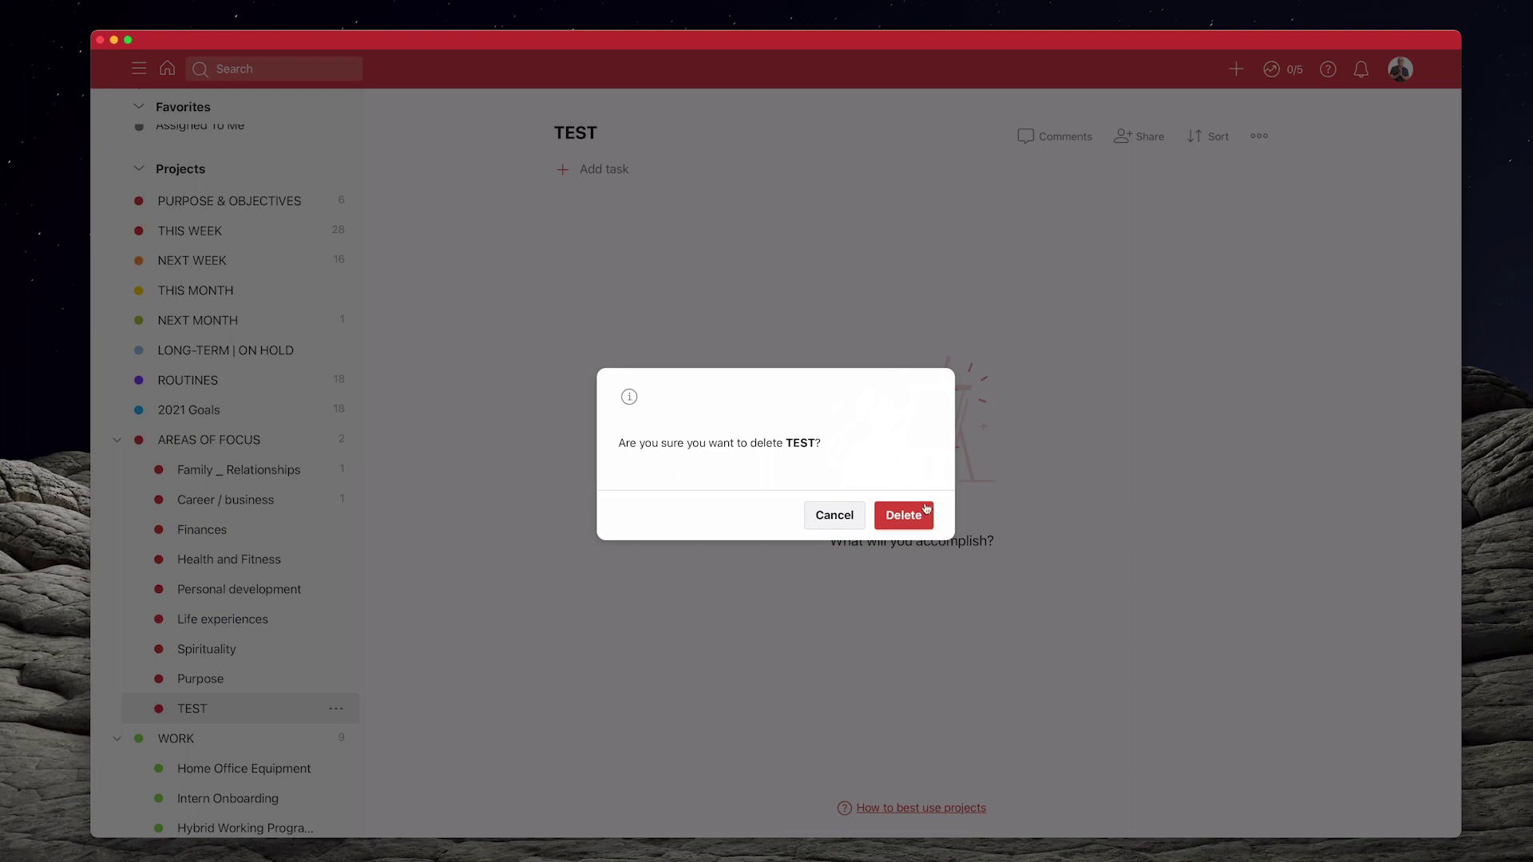
click(896, 512)
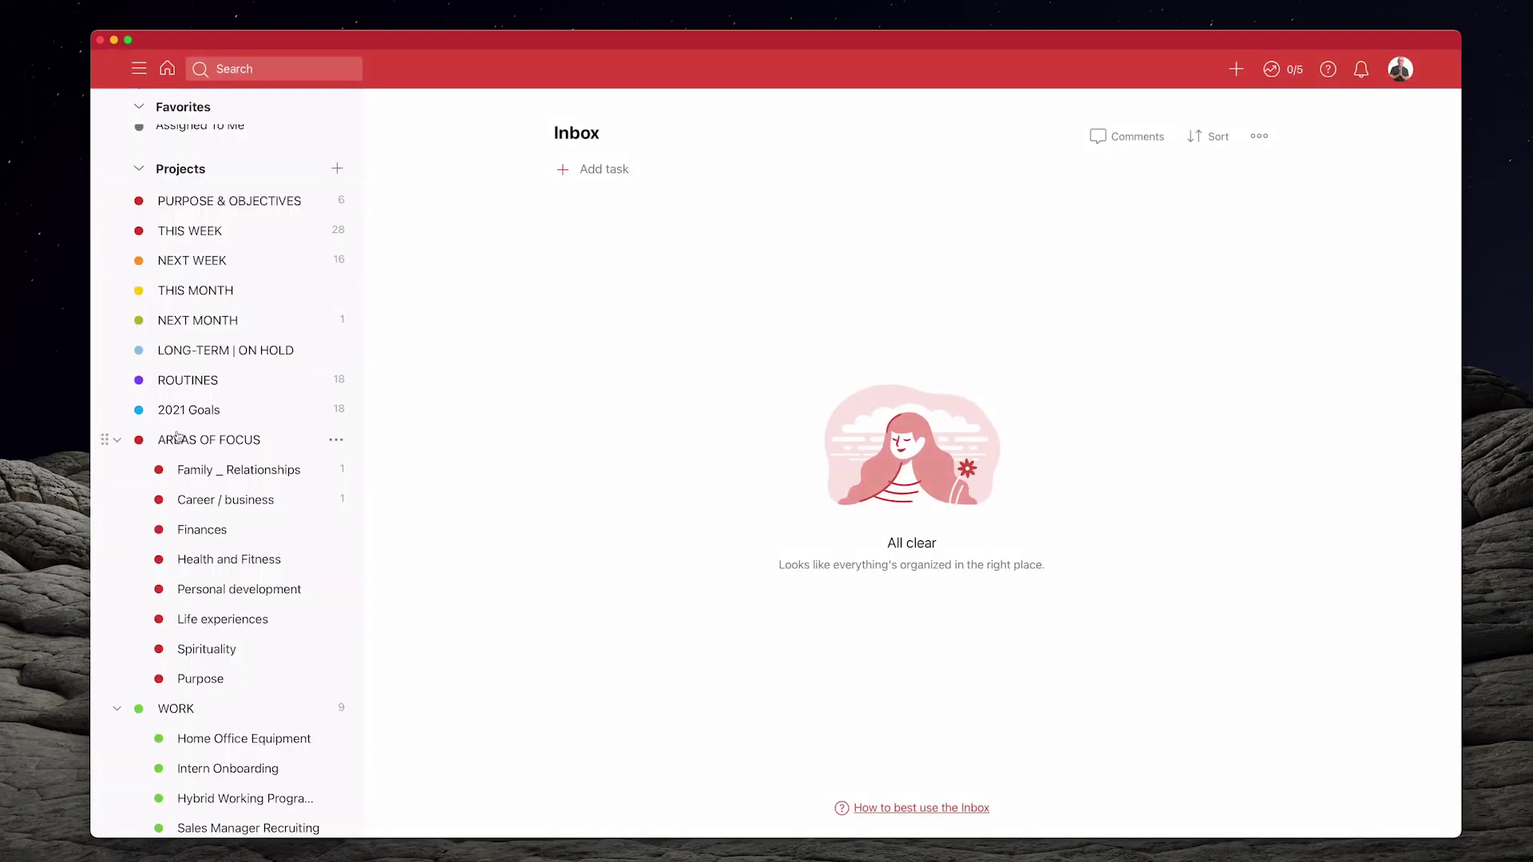
Step: Open the AREAS OF FOCUS project and compare its sections with the sub-projects in the project list
click(209, 440)
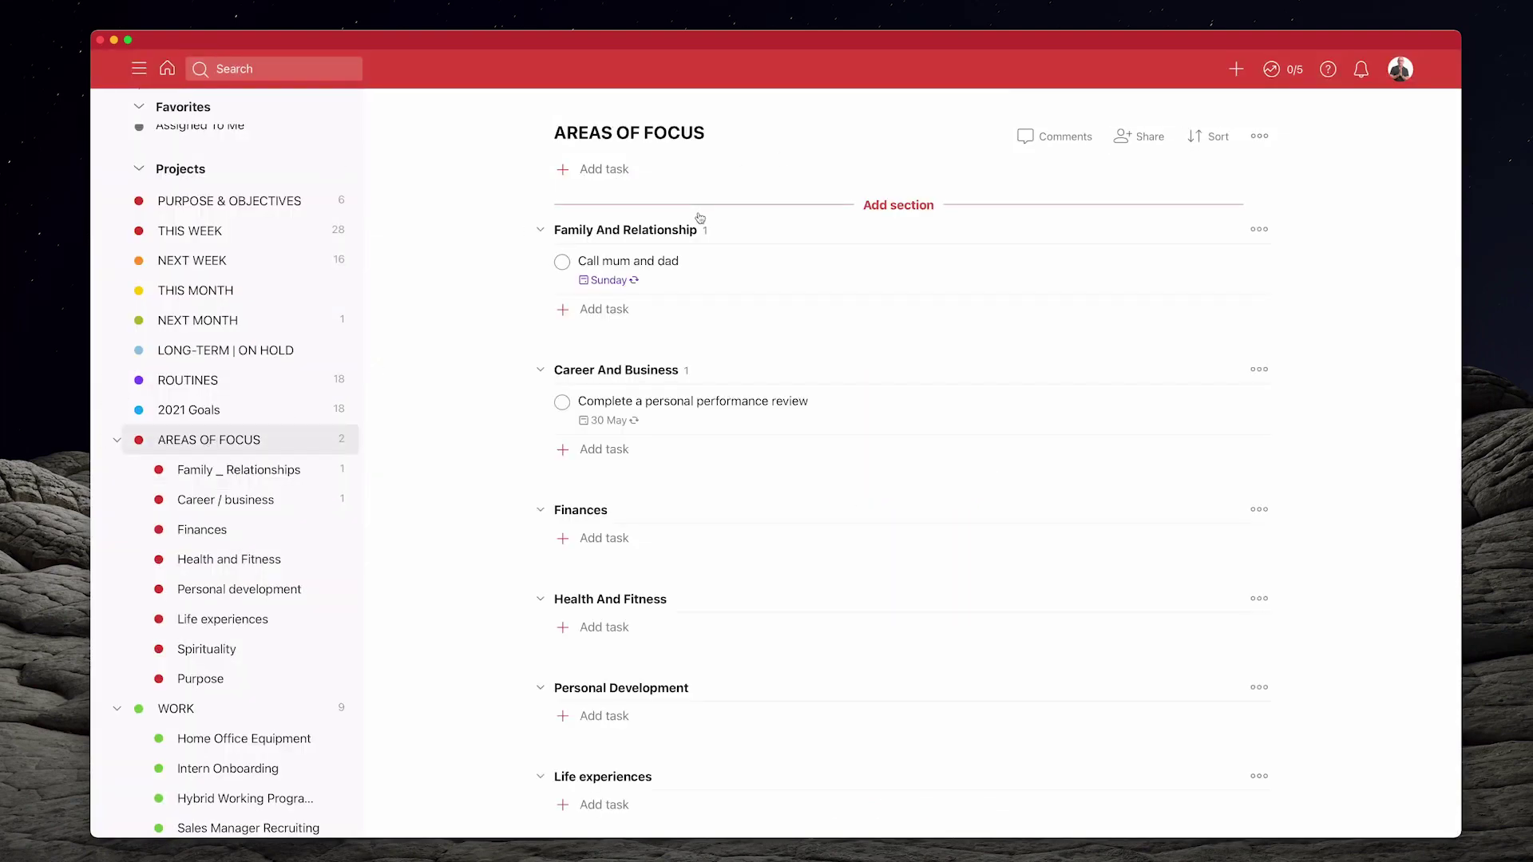
scroll(694, 264, down, 5)
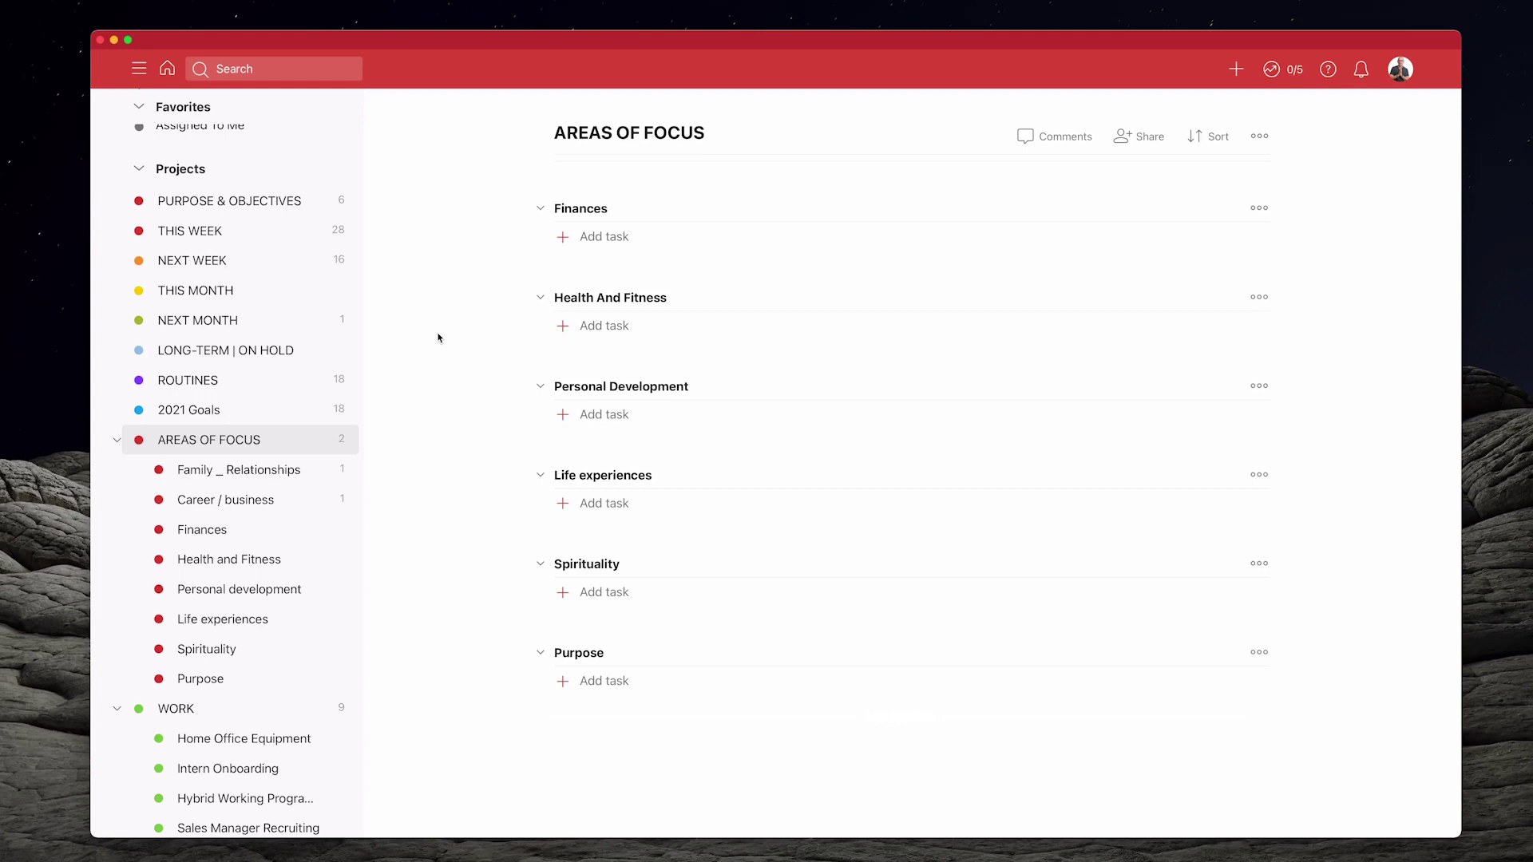
scroll(439, 338, down, 1)
scroll(259, 335, down, 5)
drag(259, 336, 387, 345)
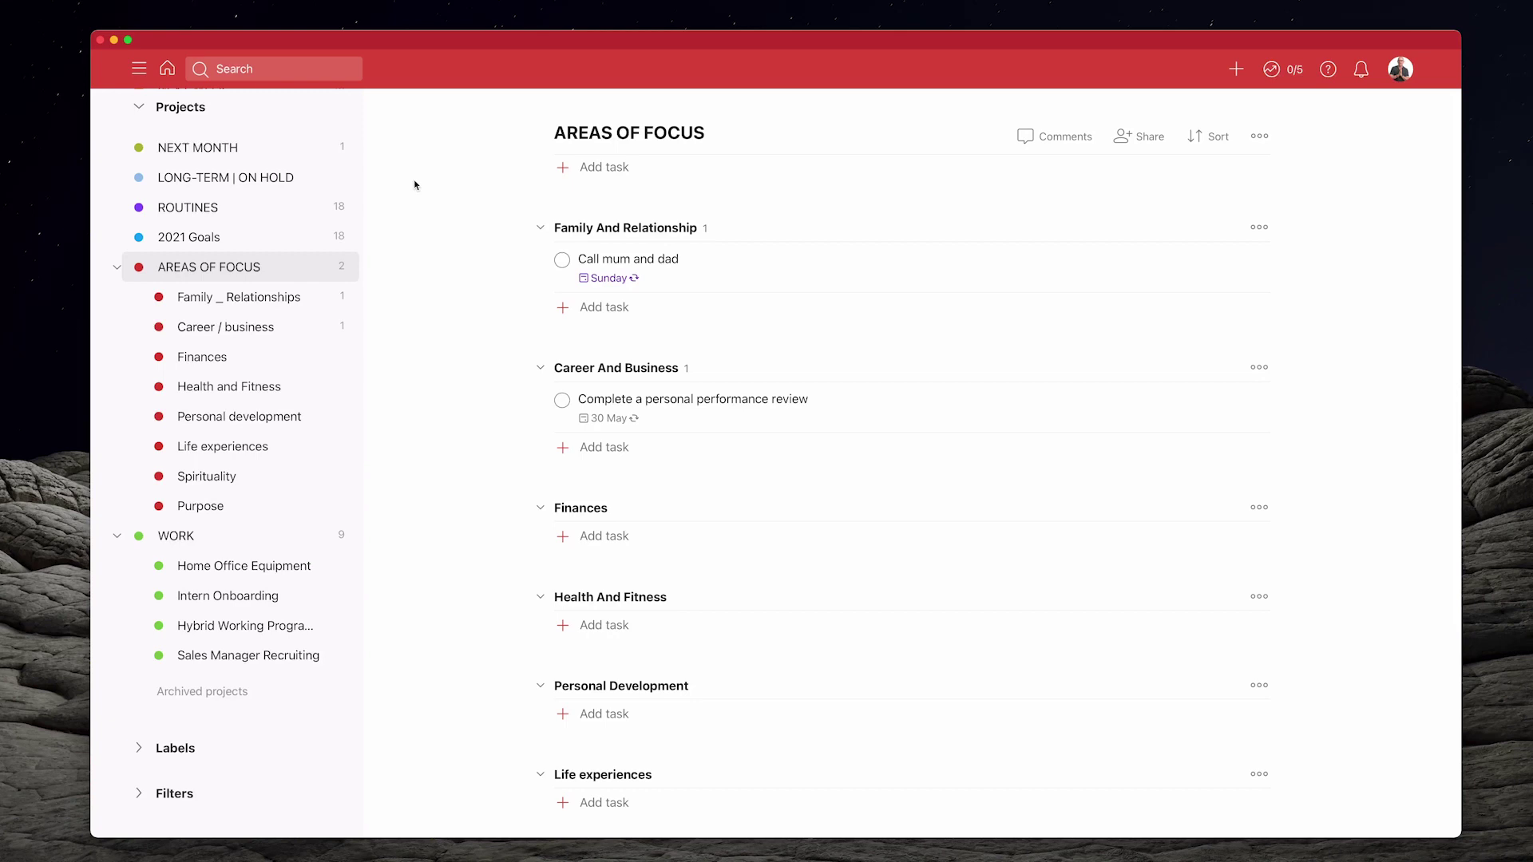
scroll(240, 207, up, 5)
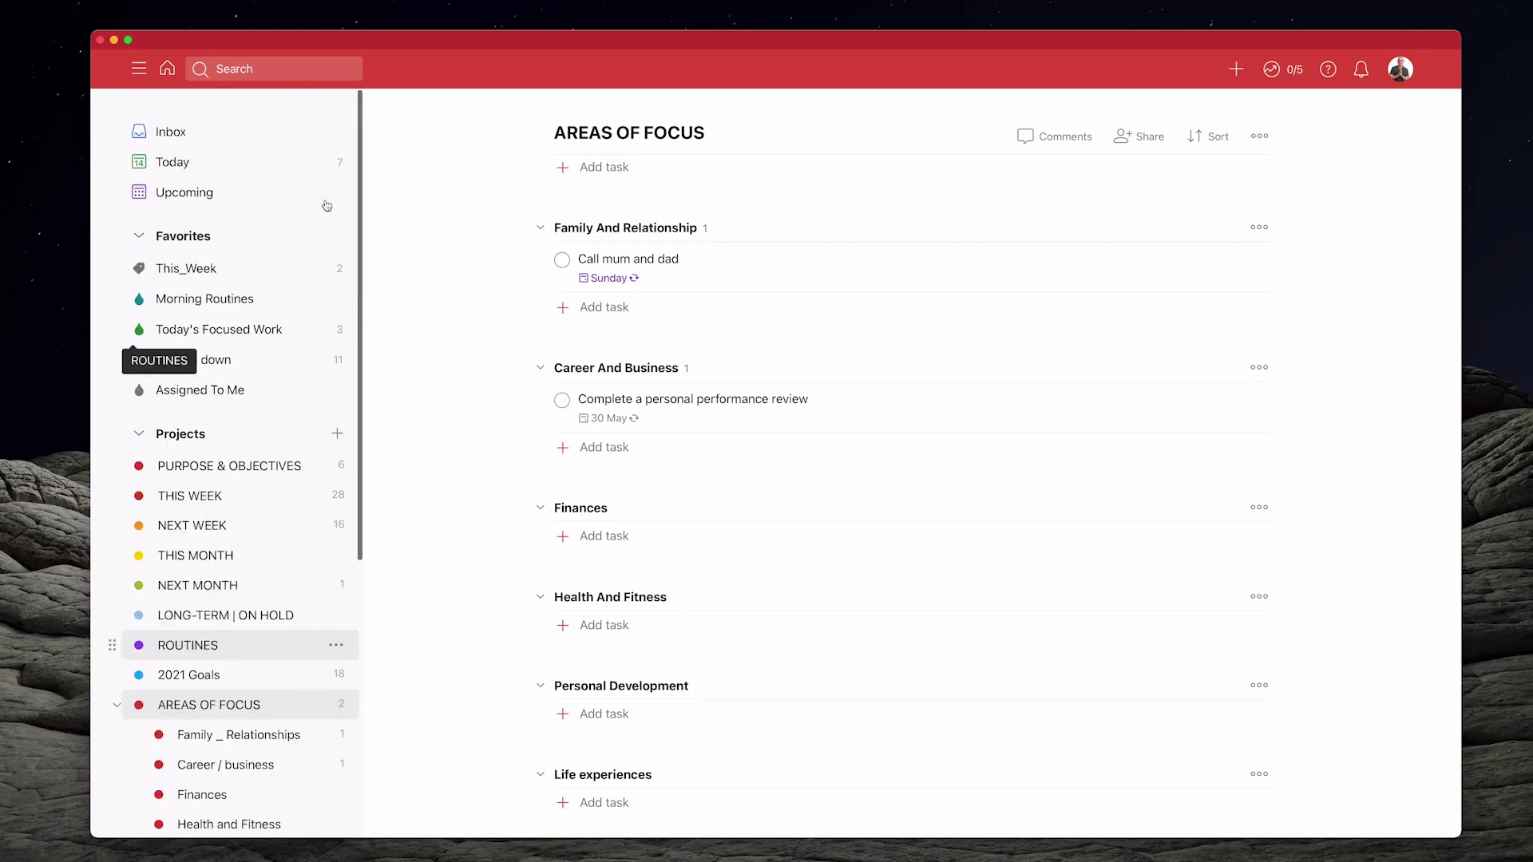
scroll(416, 454, down, 1)
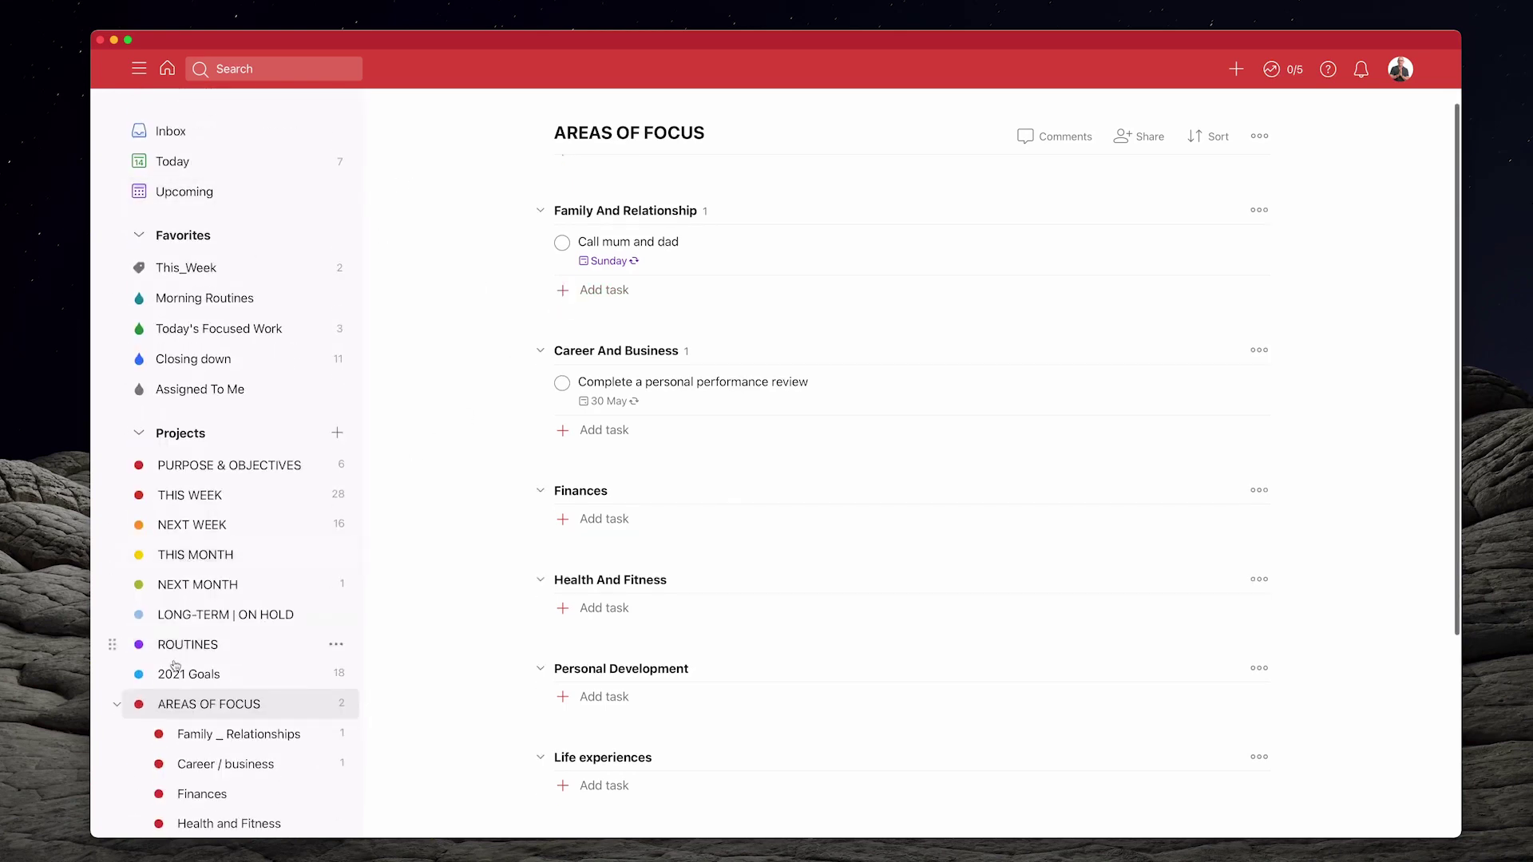
Step: Collapse the sub-project lists of AREAS OF FOCUS and WORK, and open the Inbox
click(118, 705)
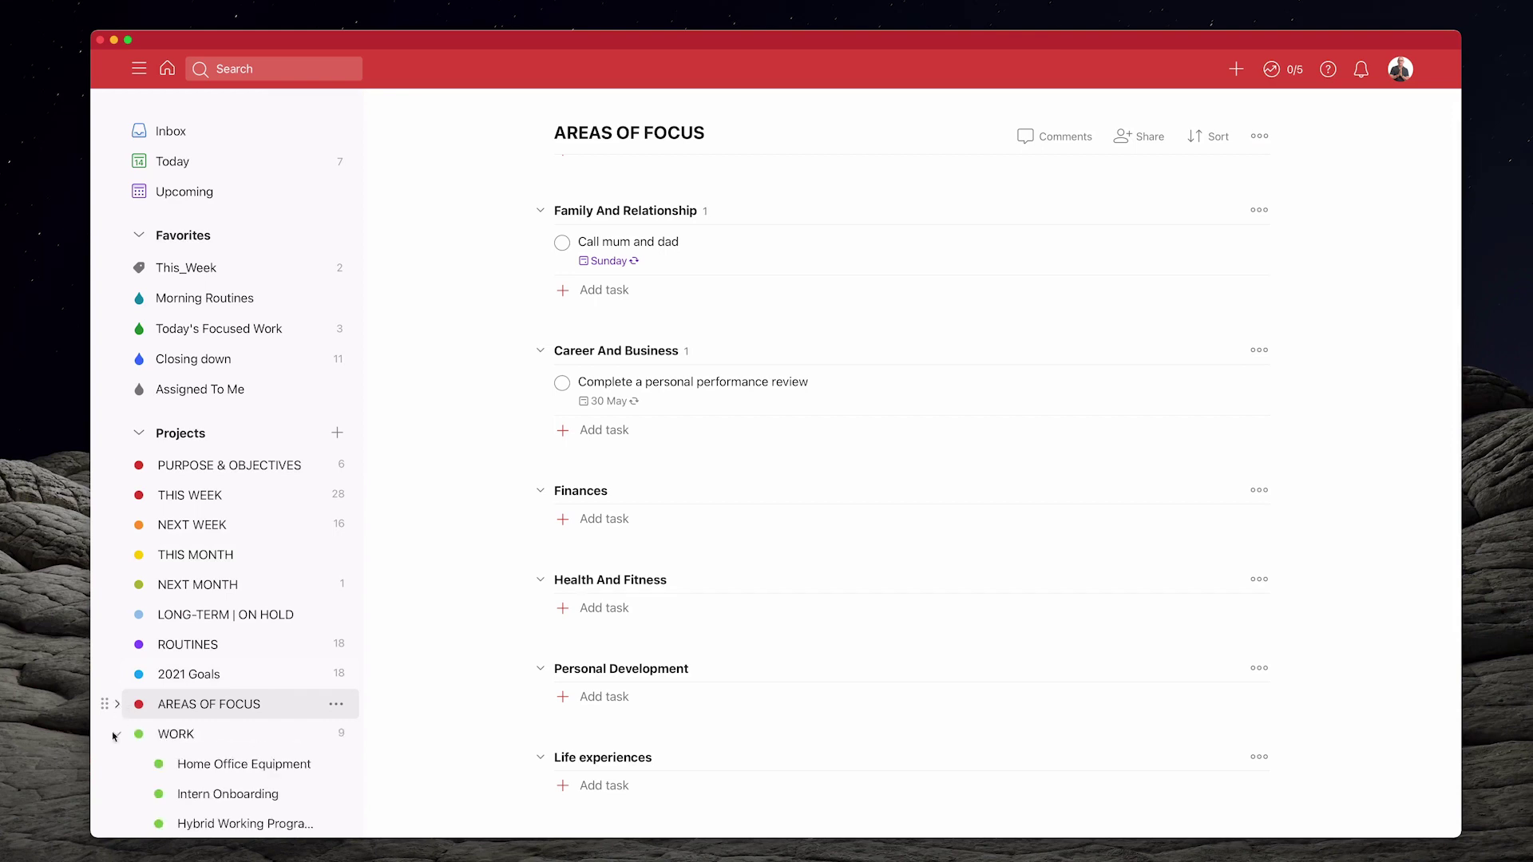
click(116, 735)
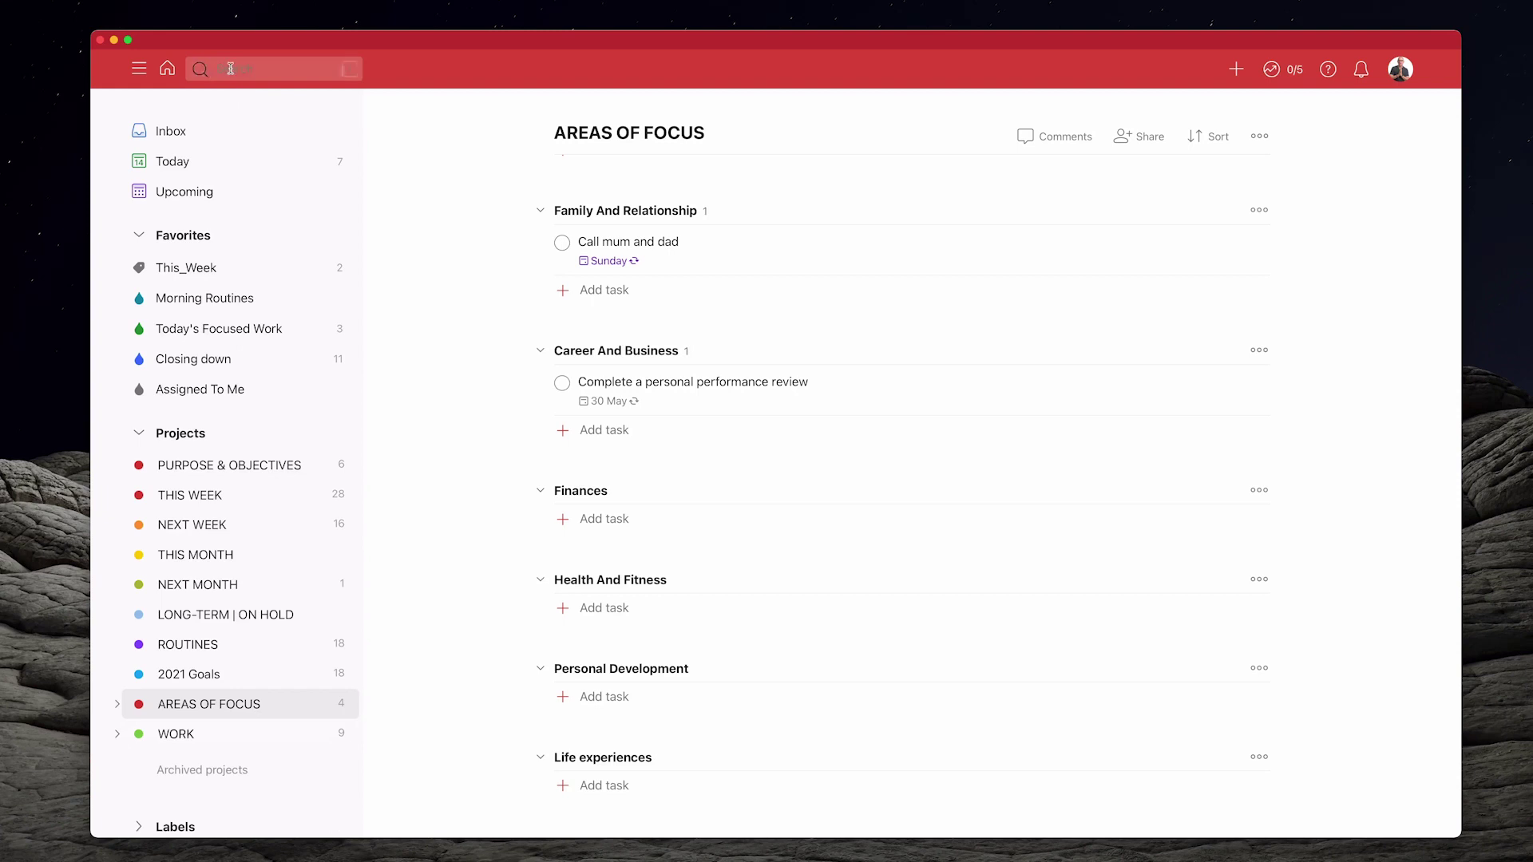
click(236, 133)
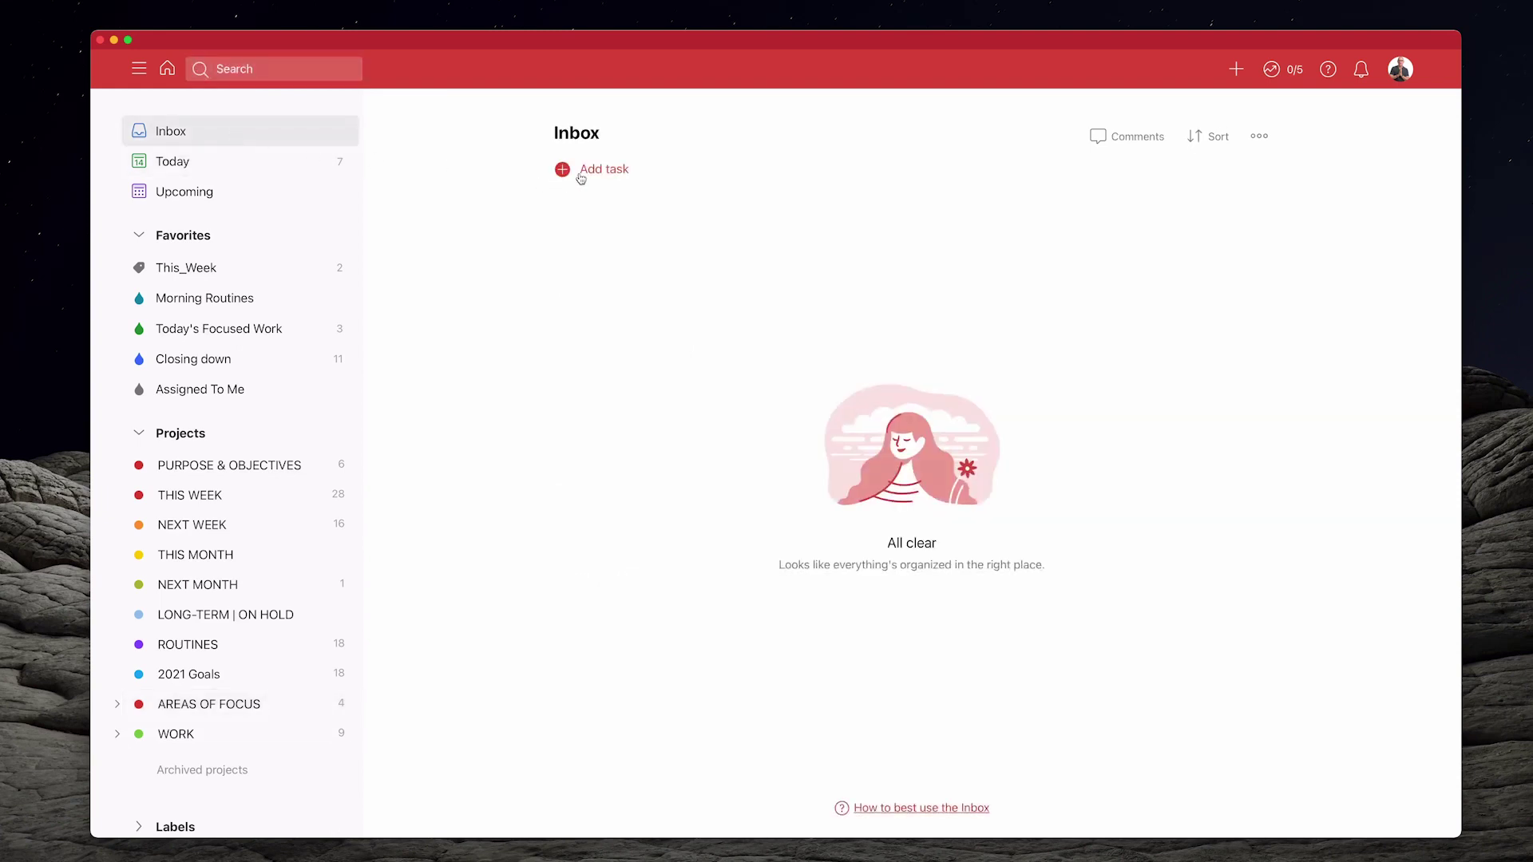